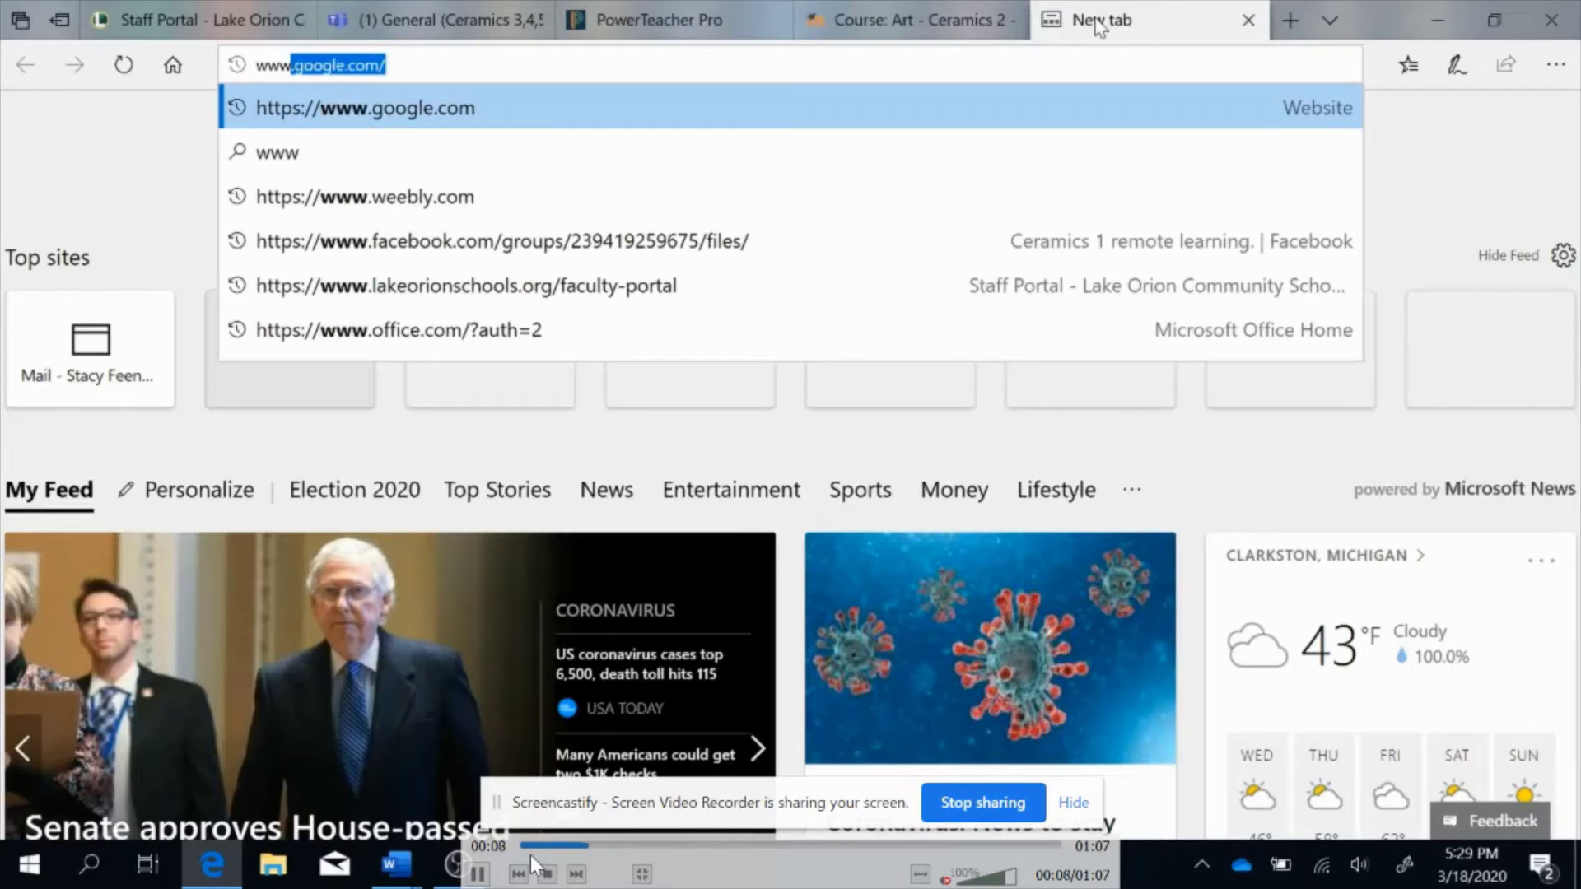
# - Load weebly.com in Microsoft Edge
pyautogui.write('.weebly.com')
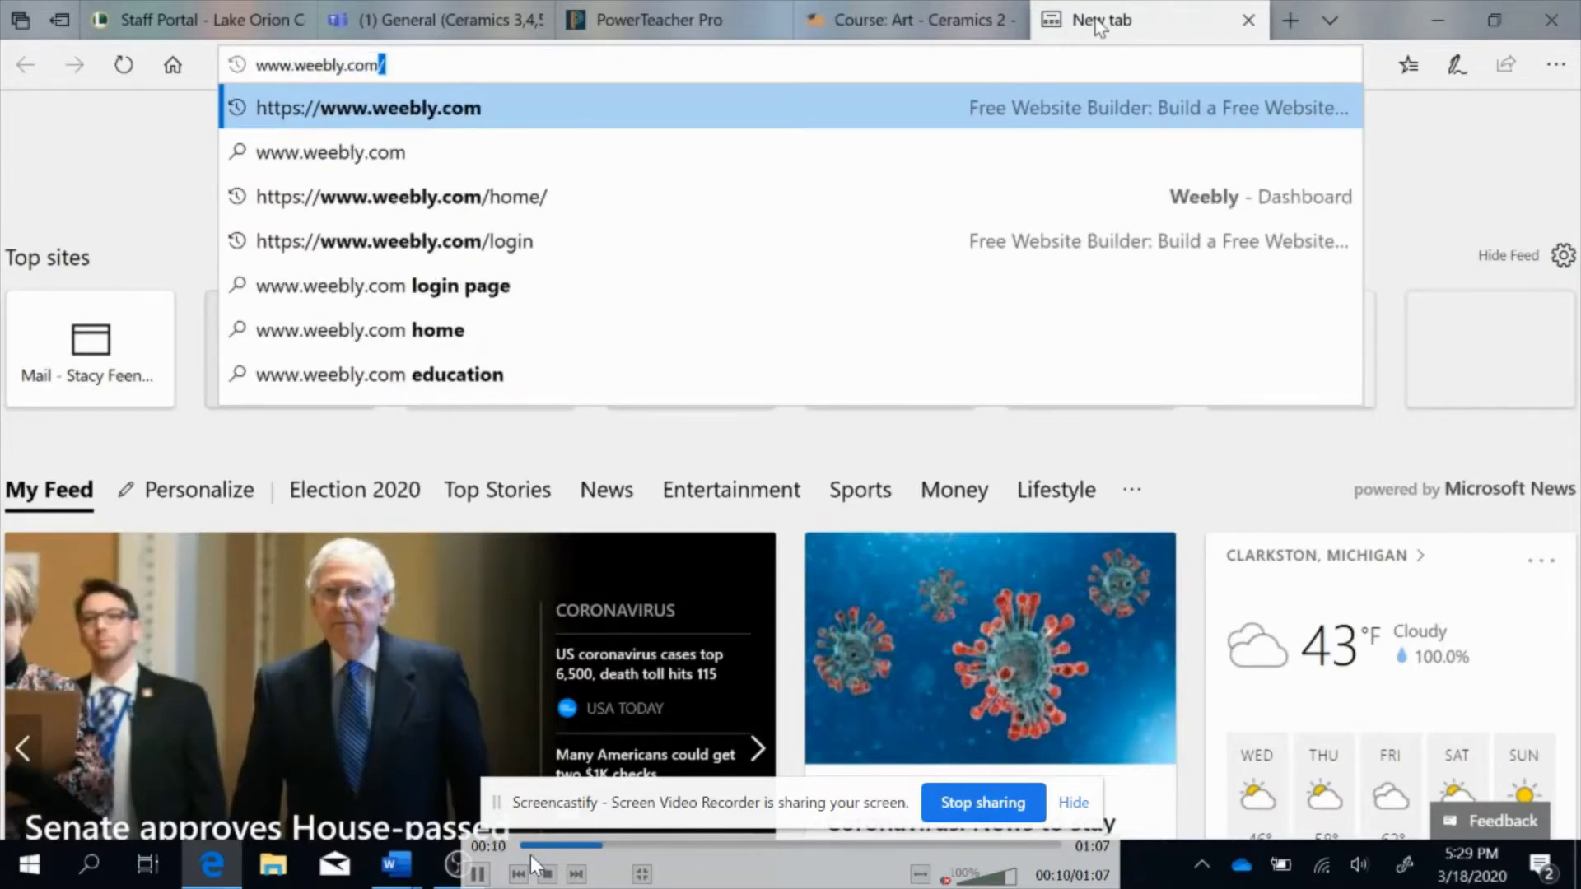
pyautogui.press('Return')
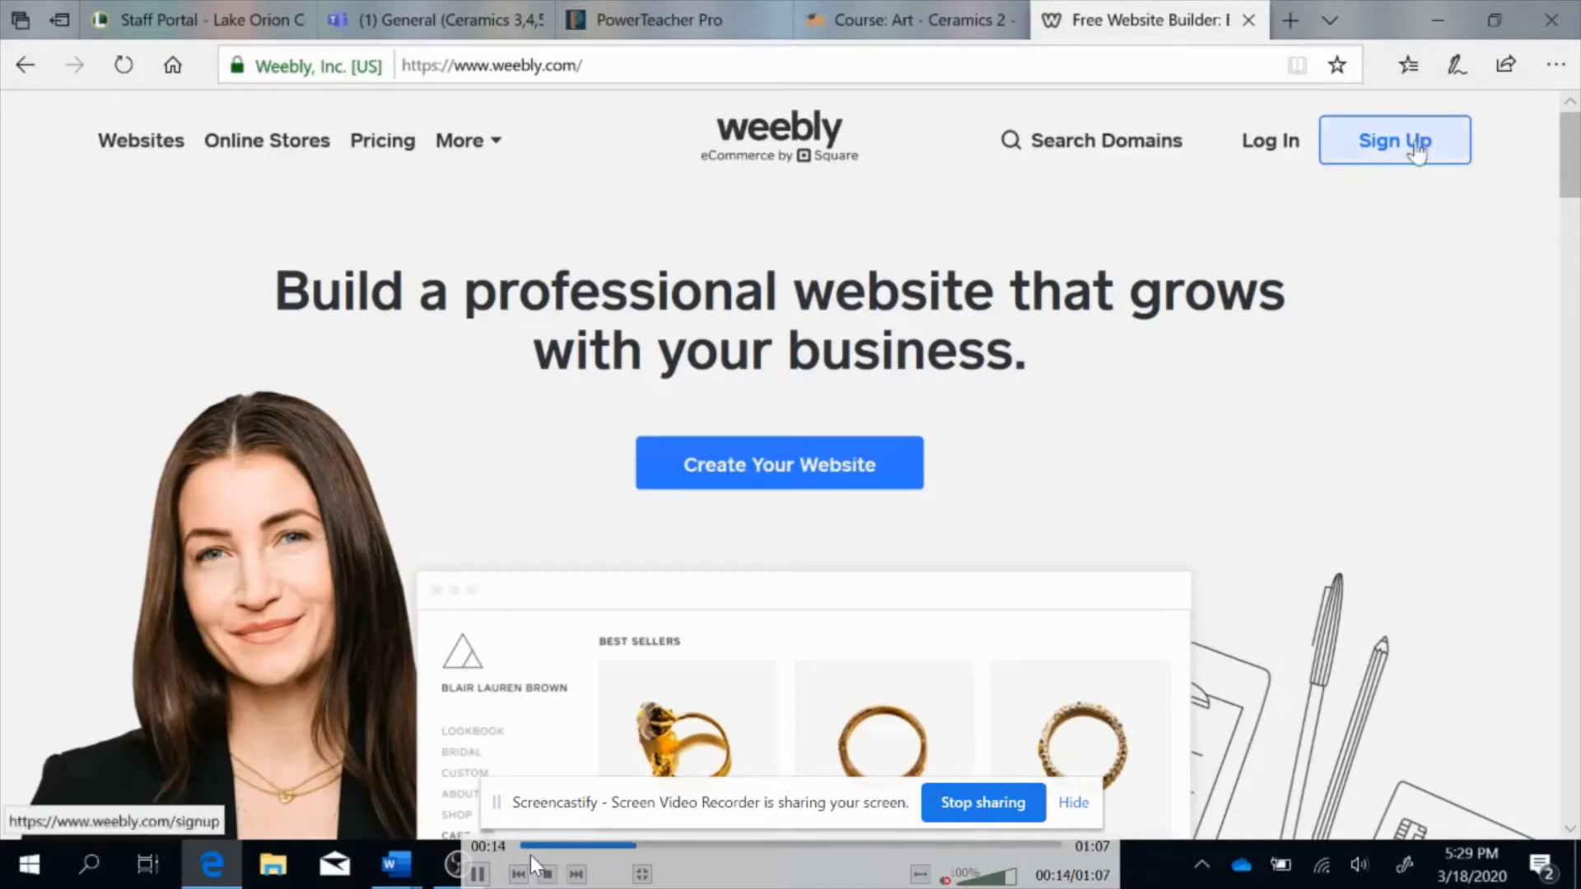
# - Start signing up for a new Weebly account
pyautogui.click(1416, 151)
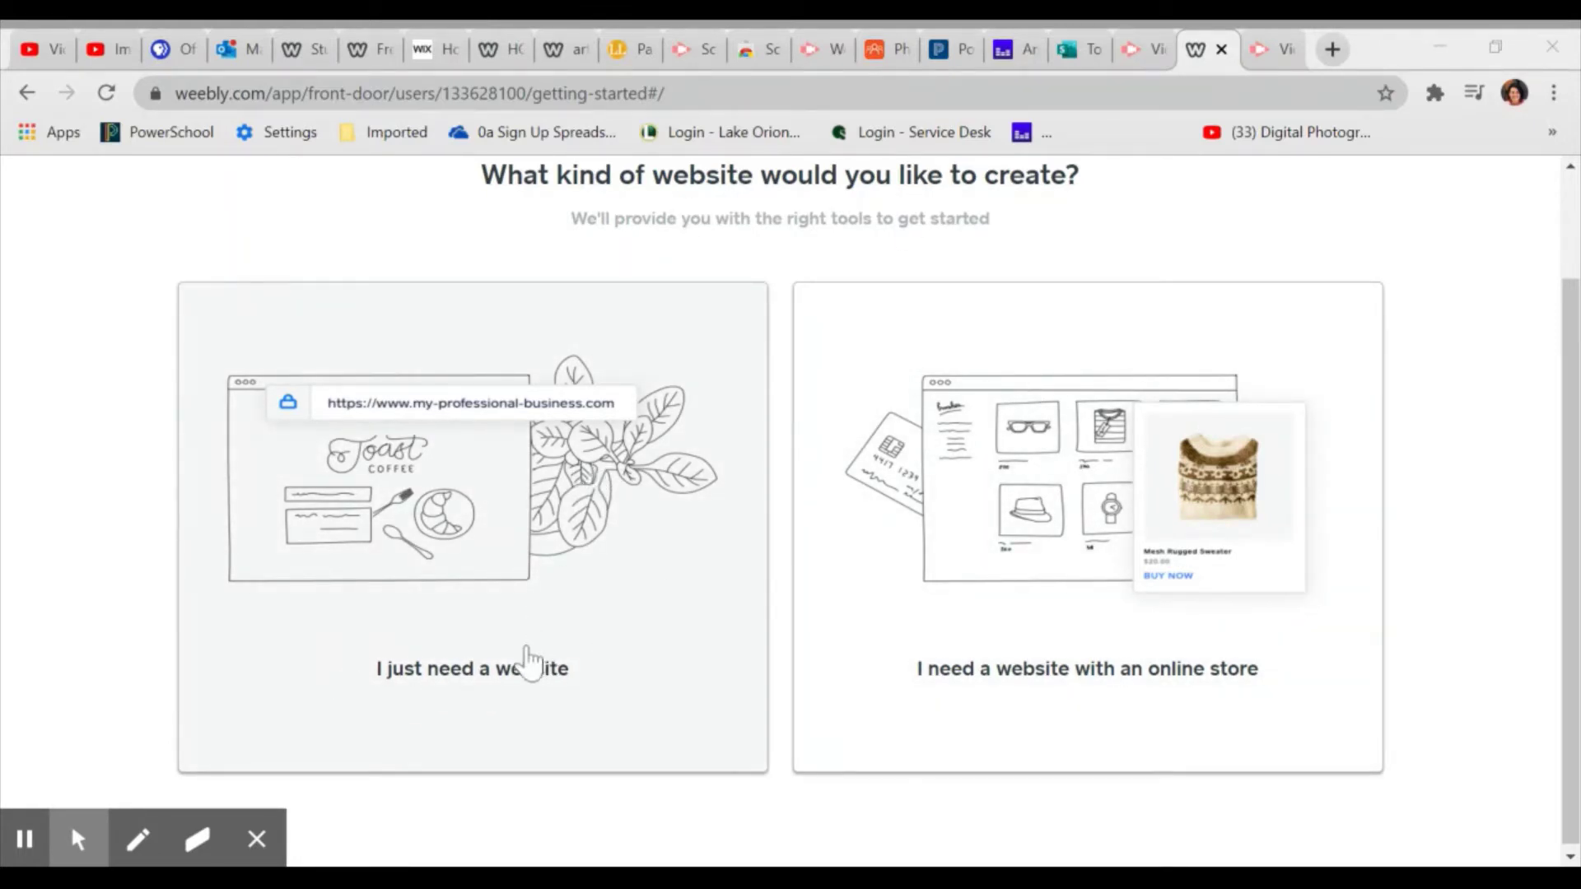
pyautogui.click(527, 661)
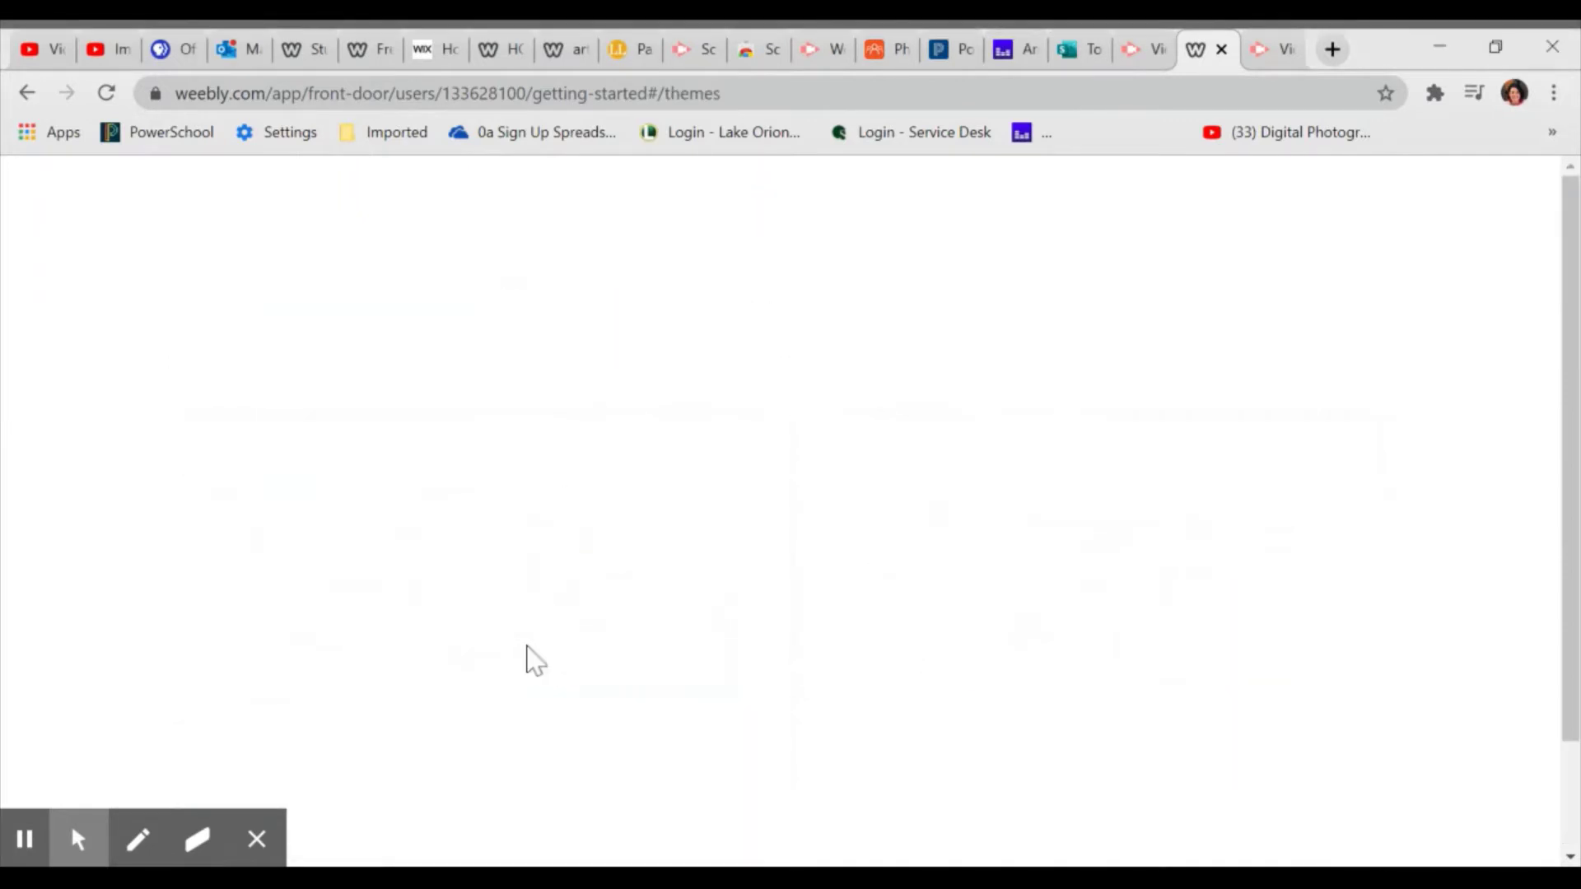
pyautogui.scroll(-6, 527, 648)
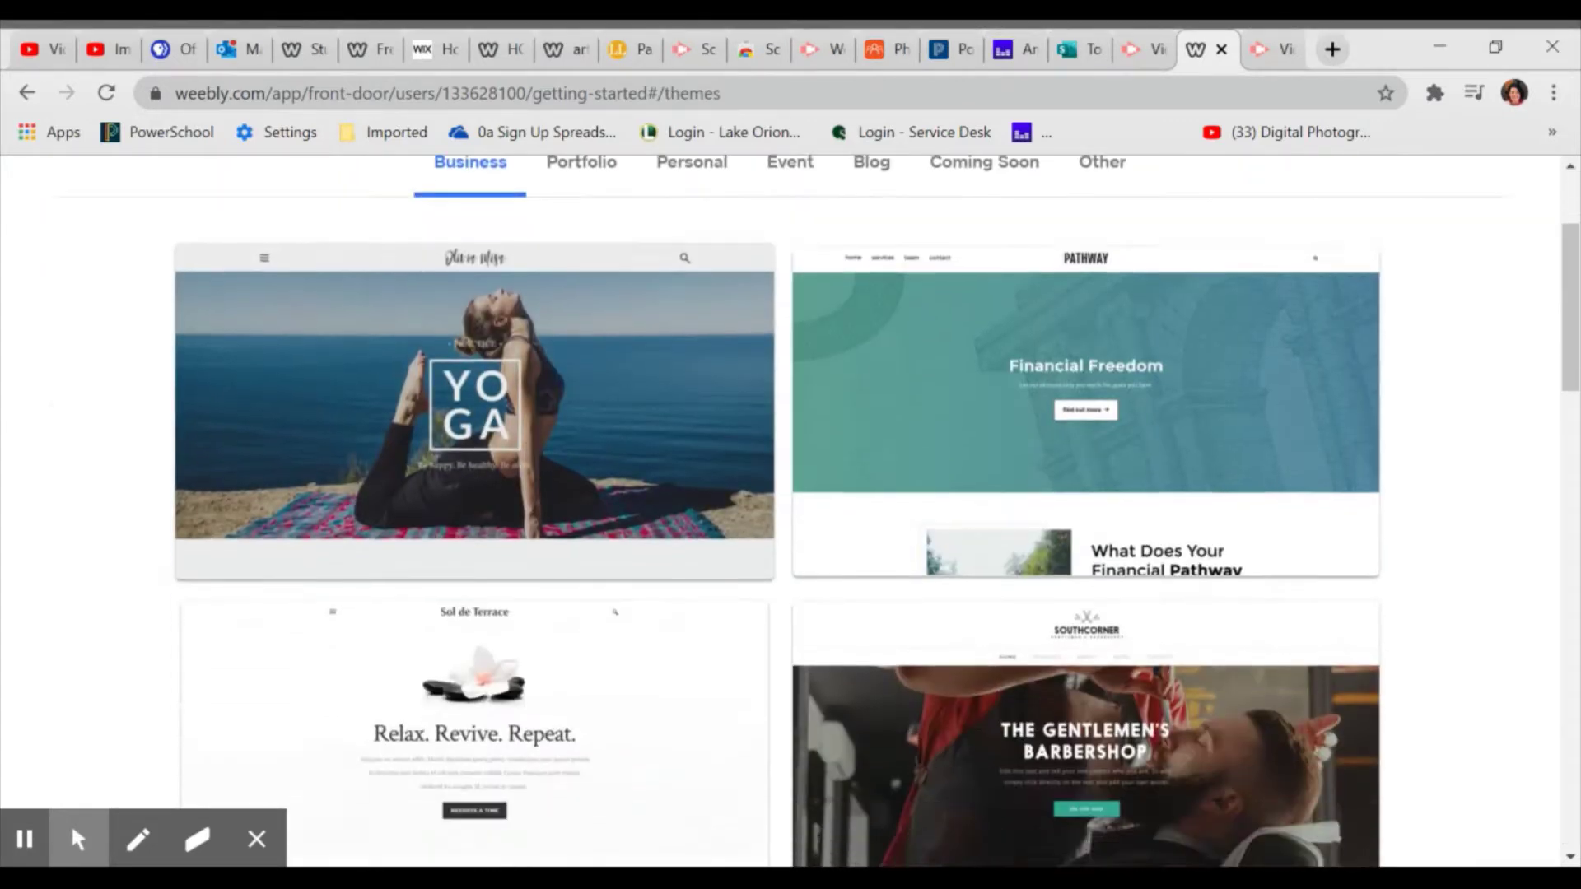
pyautogui.scroll(-2, 527, 576)
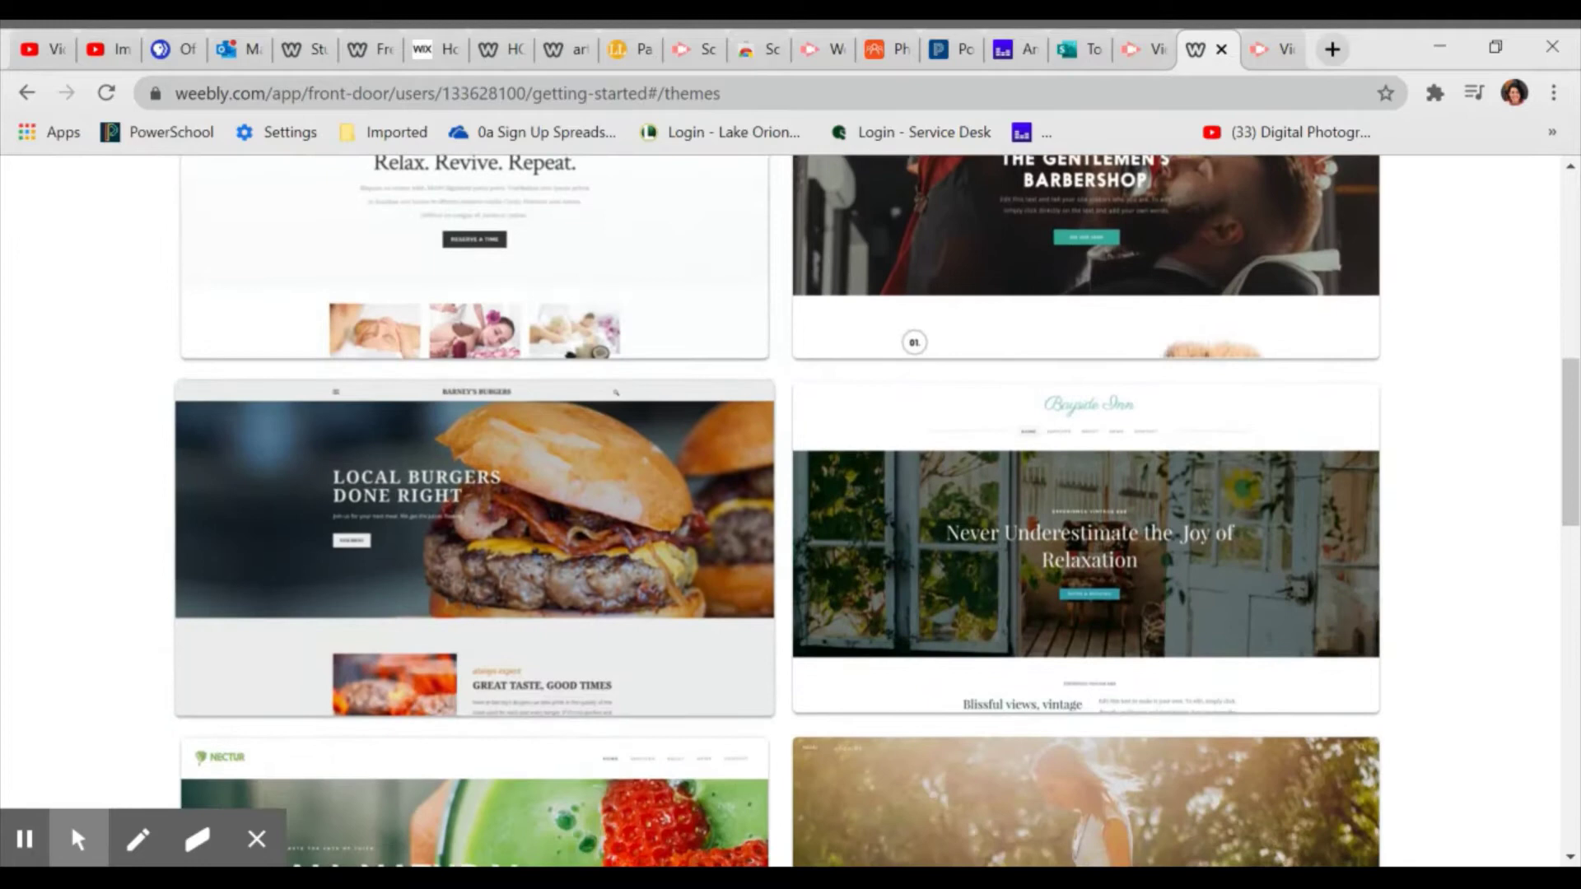
pyautogui.scroll(4, 527, 577)
pyautogui.scroll(4, 876, 511)
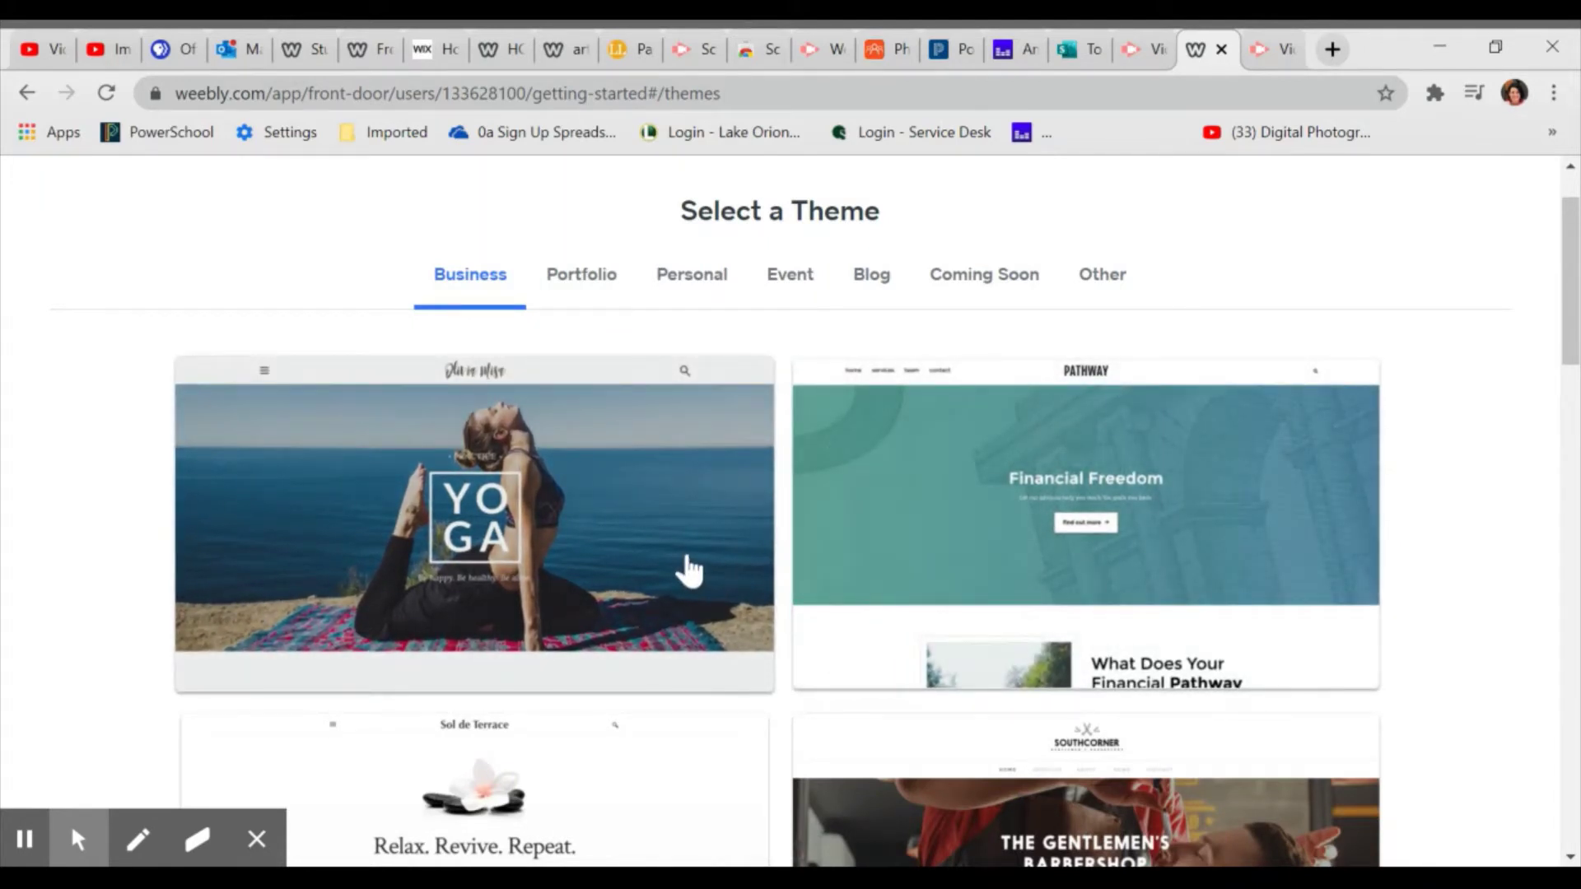
pyautogui.scroll(-3, 688, 568)
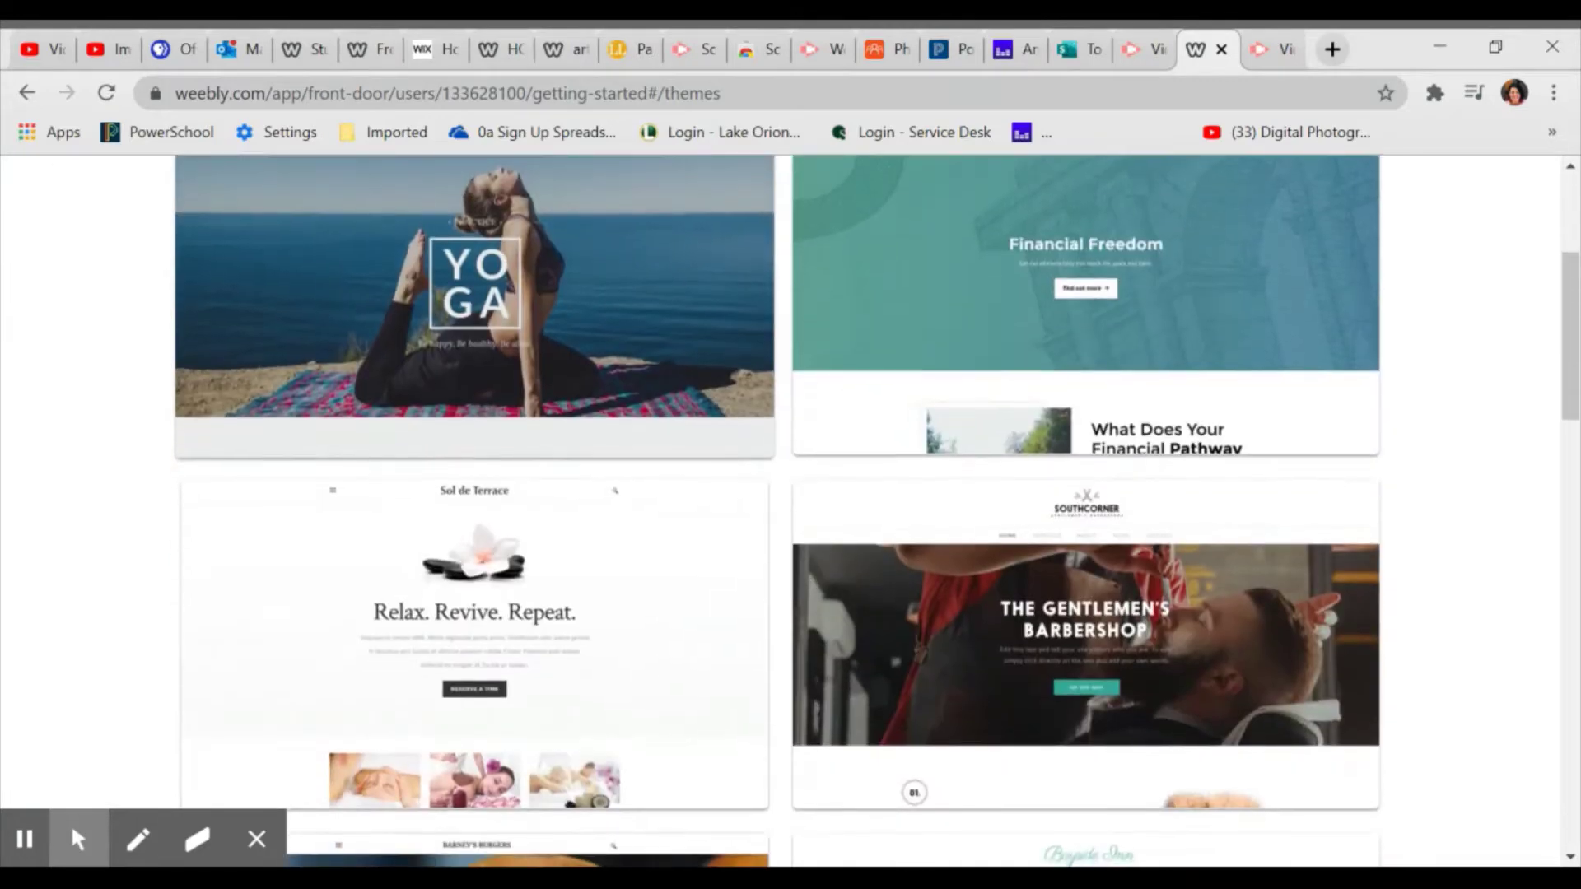
pyautogui.scroll(-4, 688, 568)
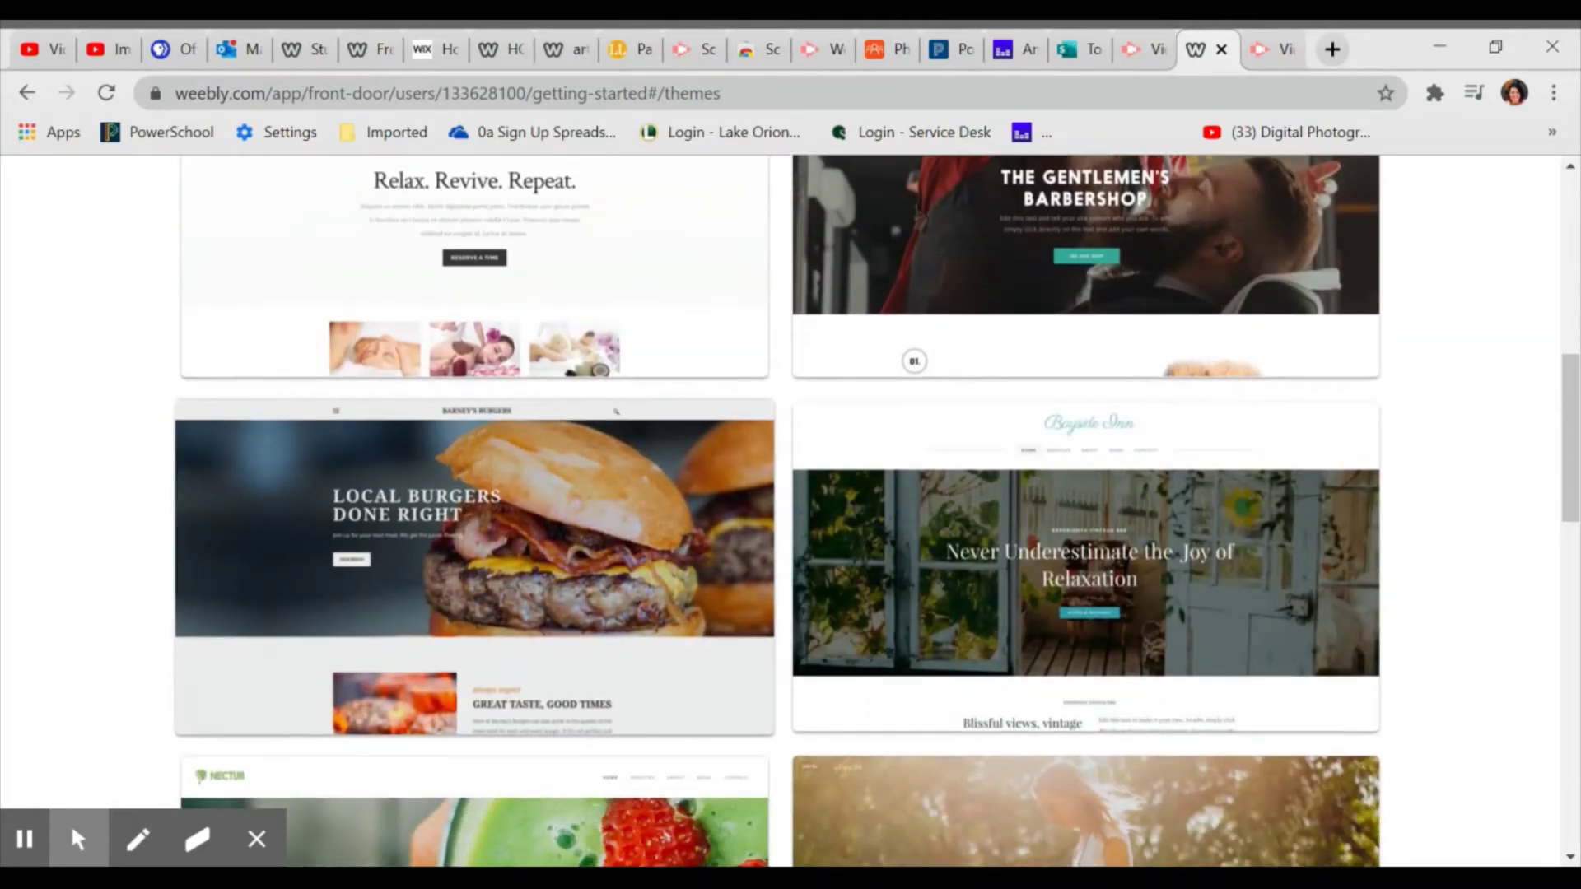
pyautogui.scroll(-1, 877, 510)
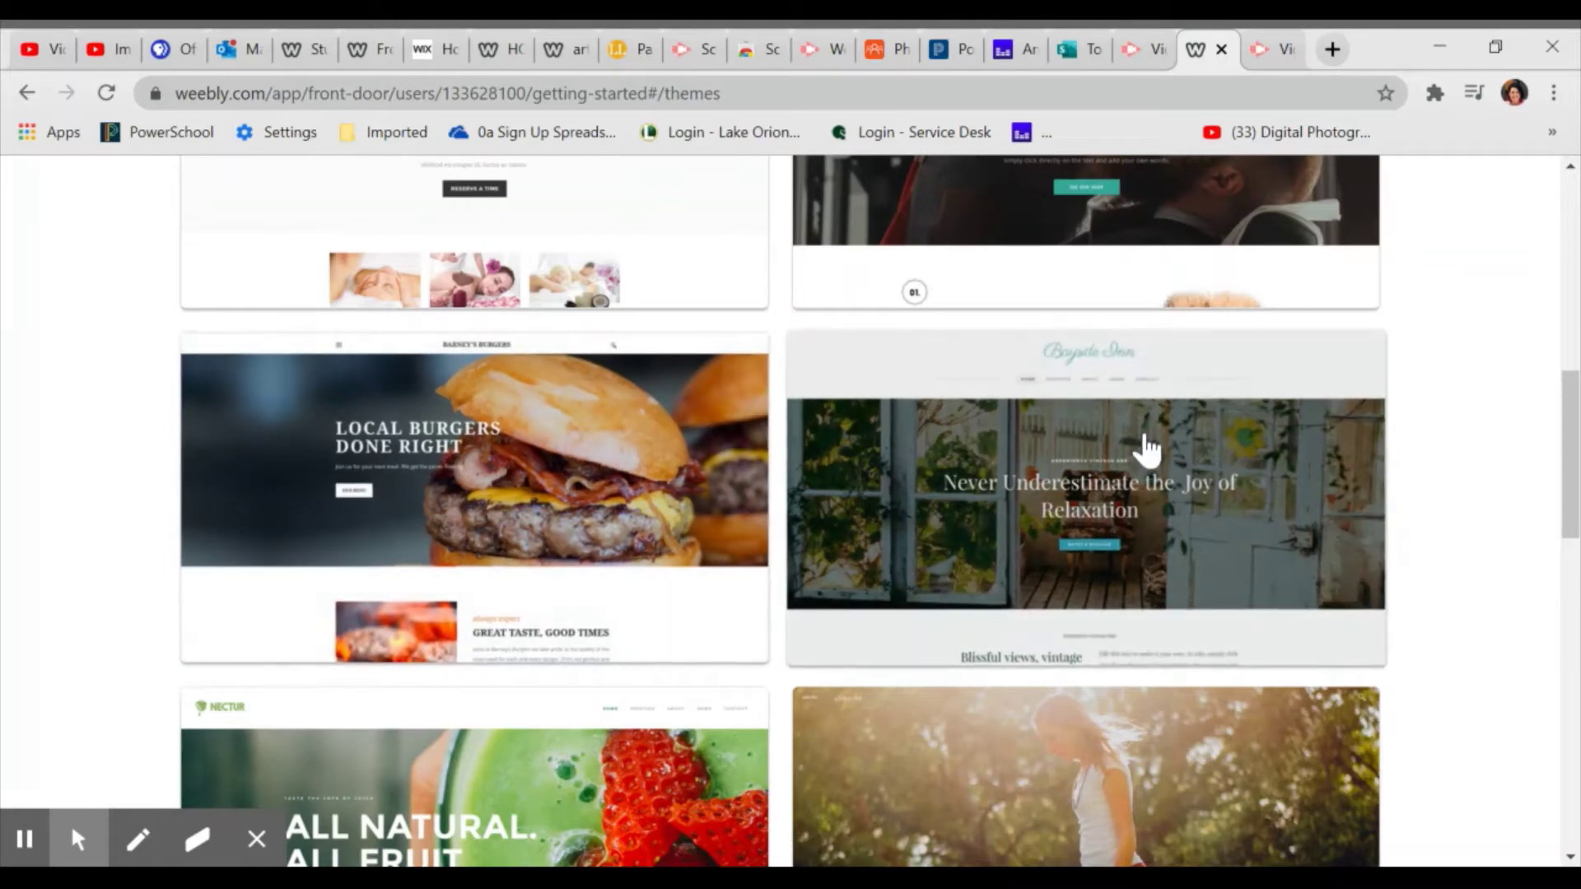
pyautogui.scroll(2, 1147, 449)
pyautogui.scroll(10, 1145, 449)
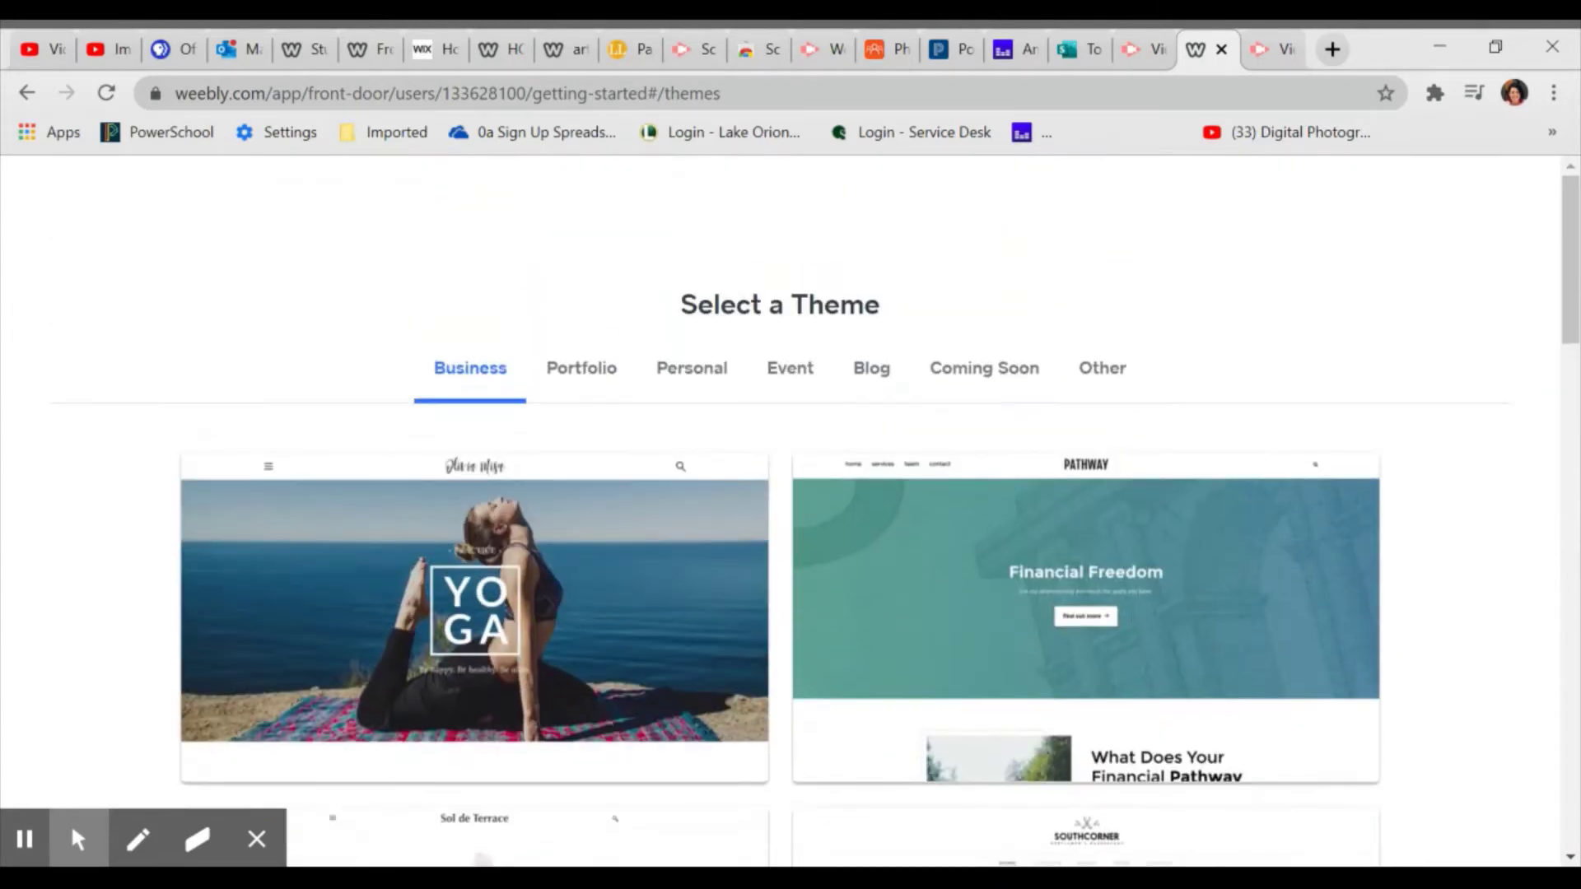
# - Browse the Portfolio and Personal theme categories and preview the PHOTOGRAPHY theme
pyautogui.click(570, 375)
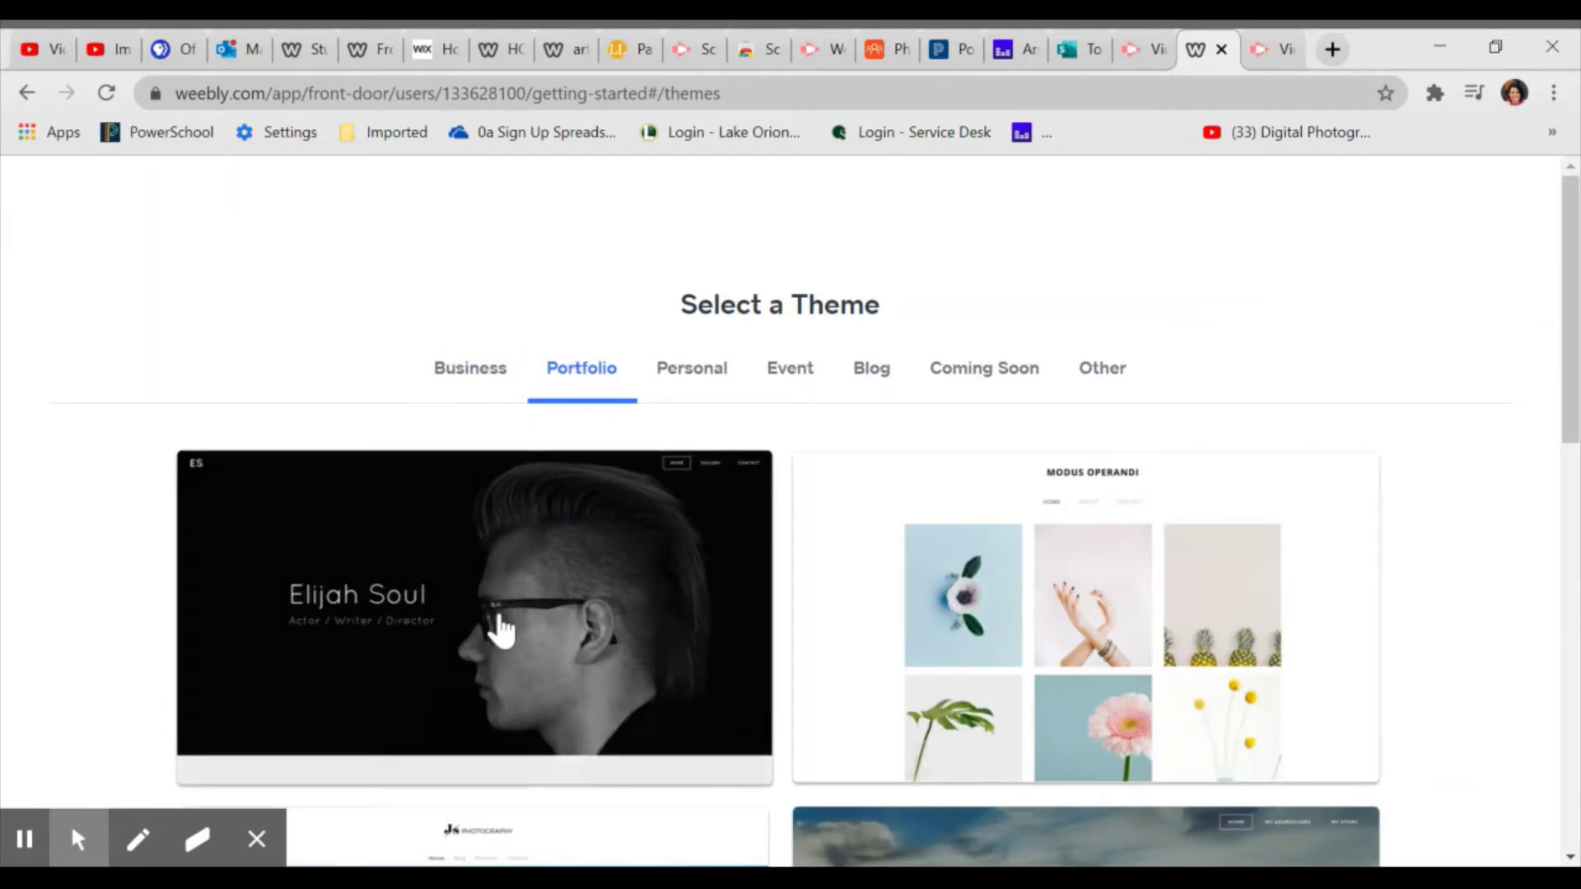
pyautogui.scroll(-3, 493, 650)
pyautogui.scroll(2, 494, 664)
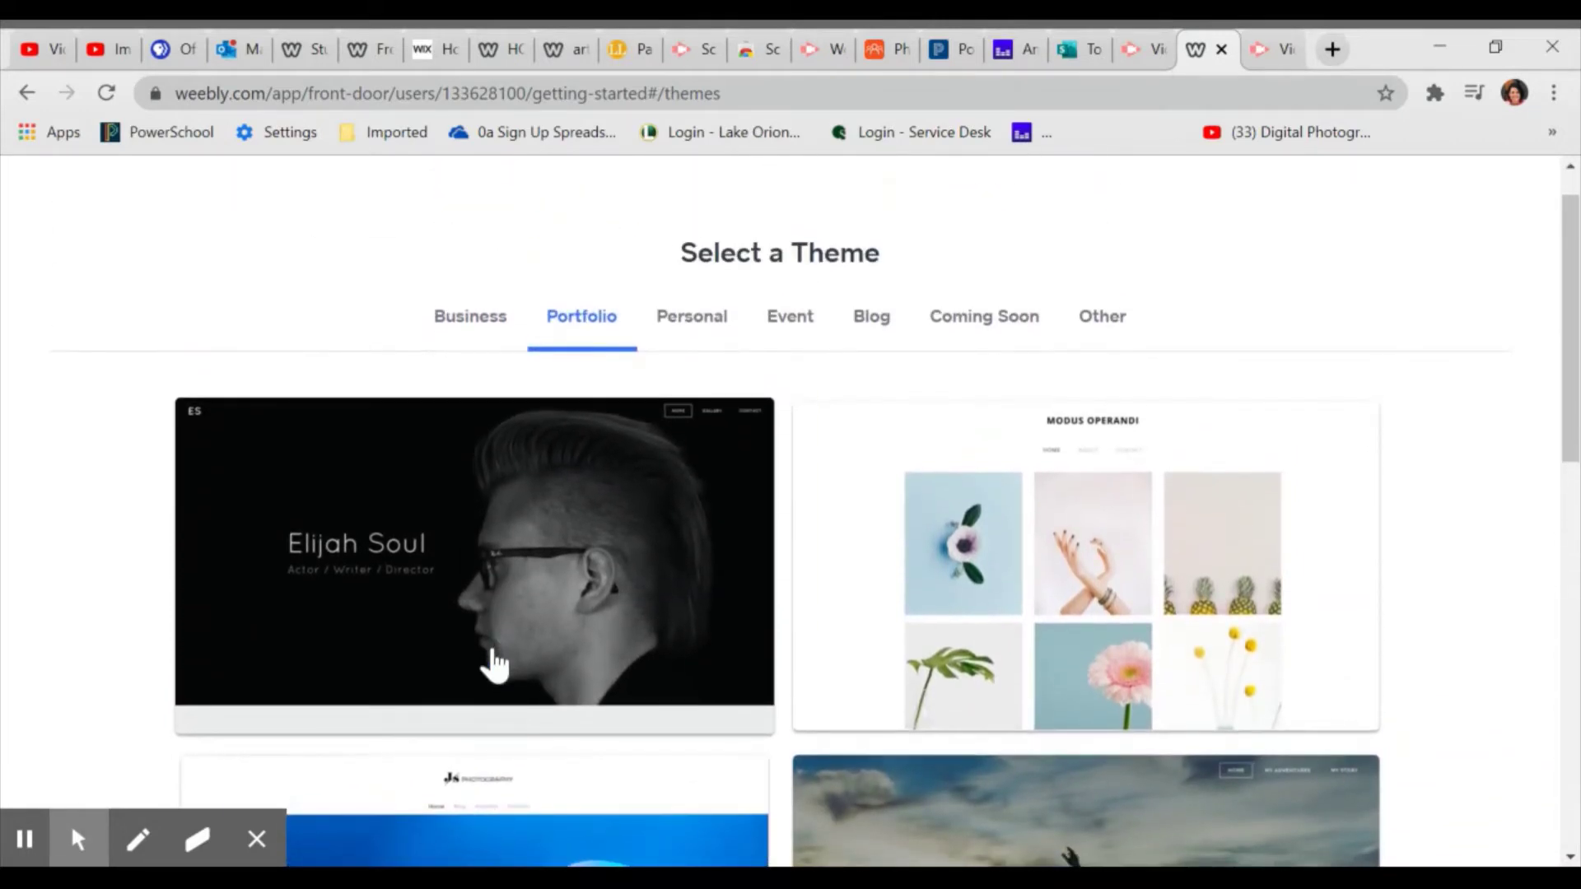
pyautogui.click(689, 323)
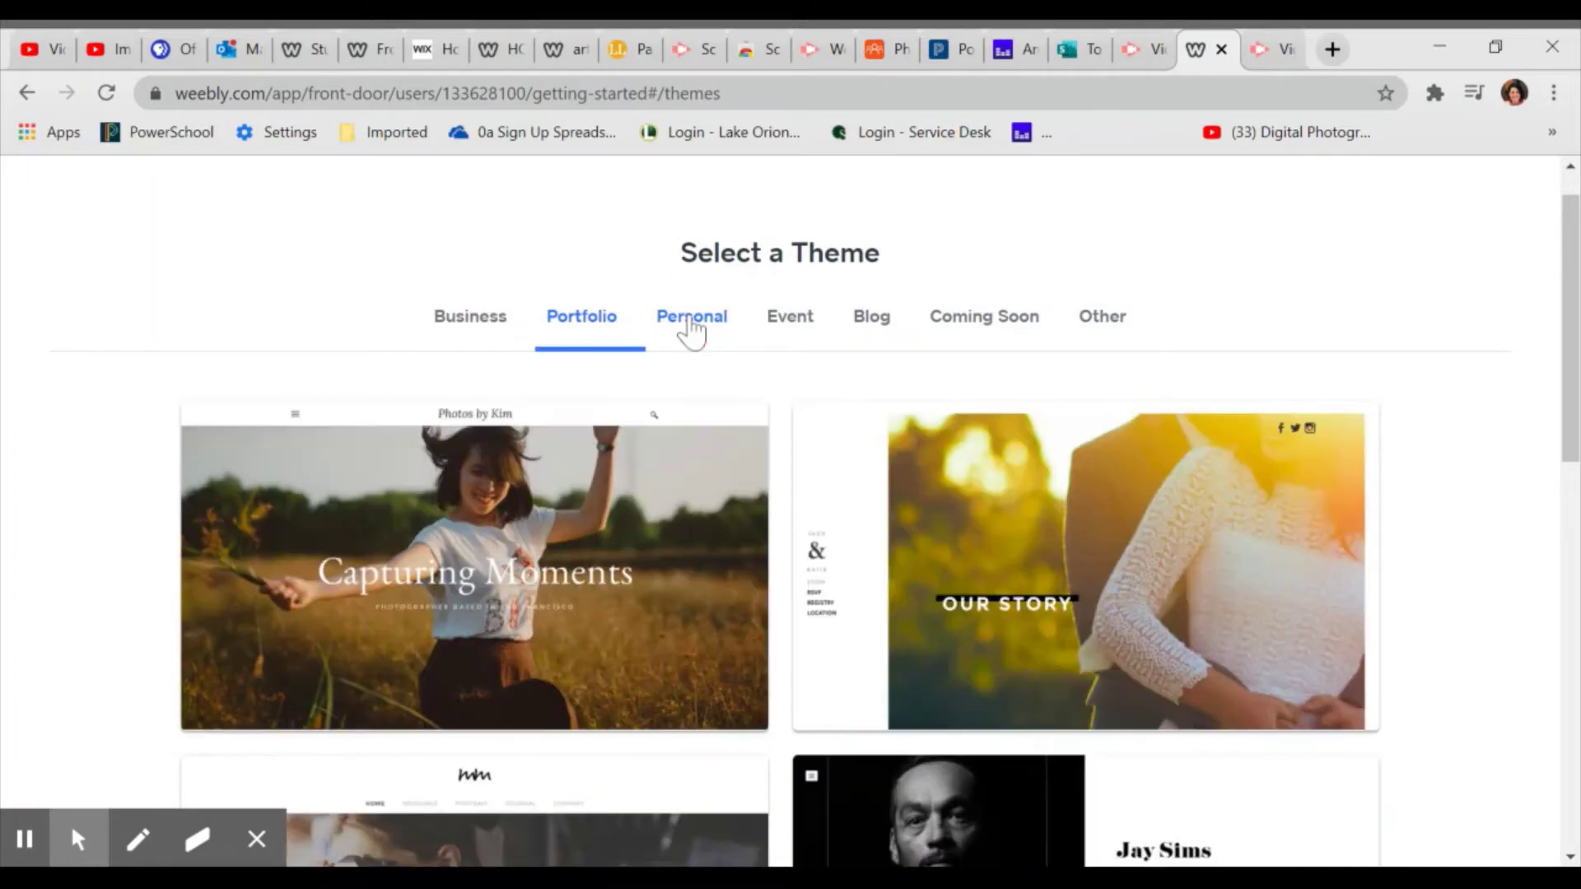
pyautogui.scroll(-7, 667, 607)
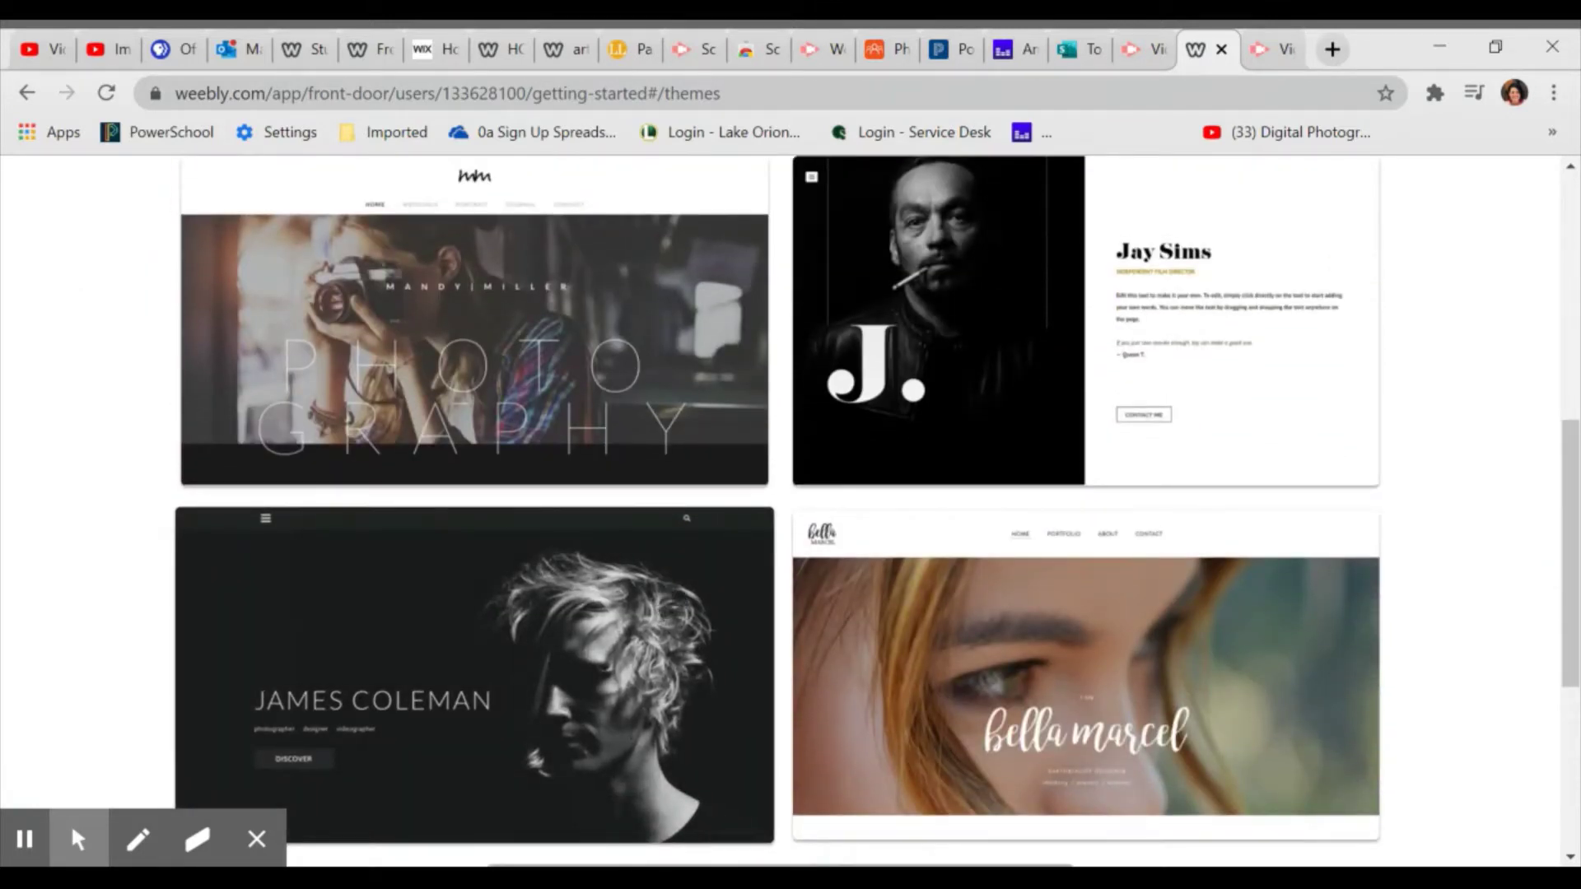
pyautogui.scroll(1, 778, 511)
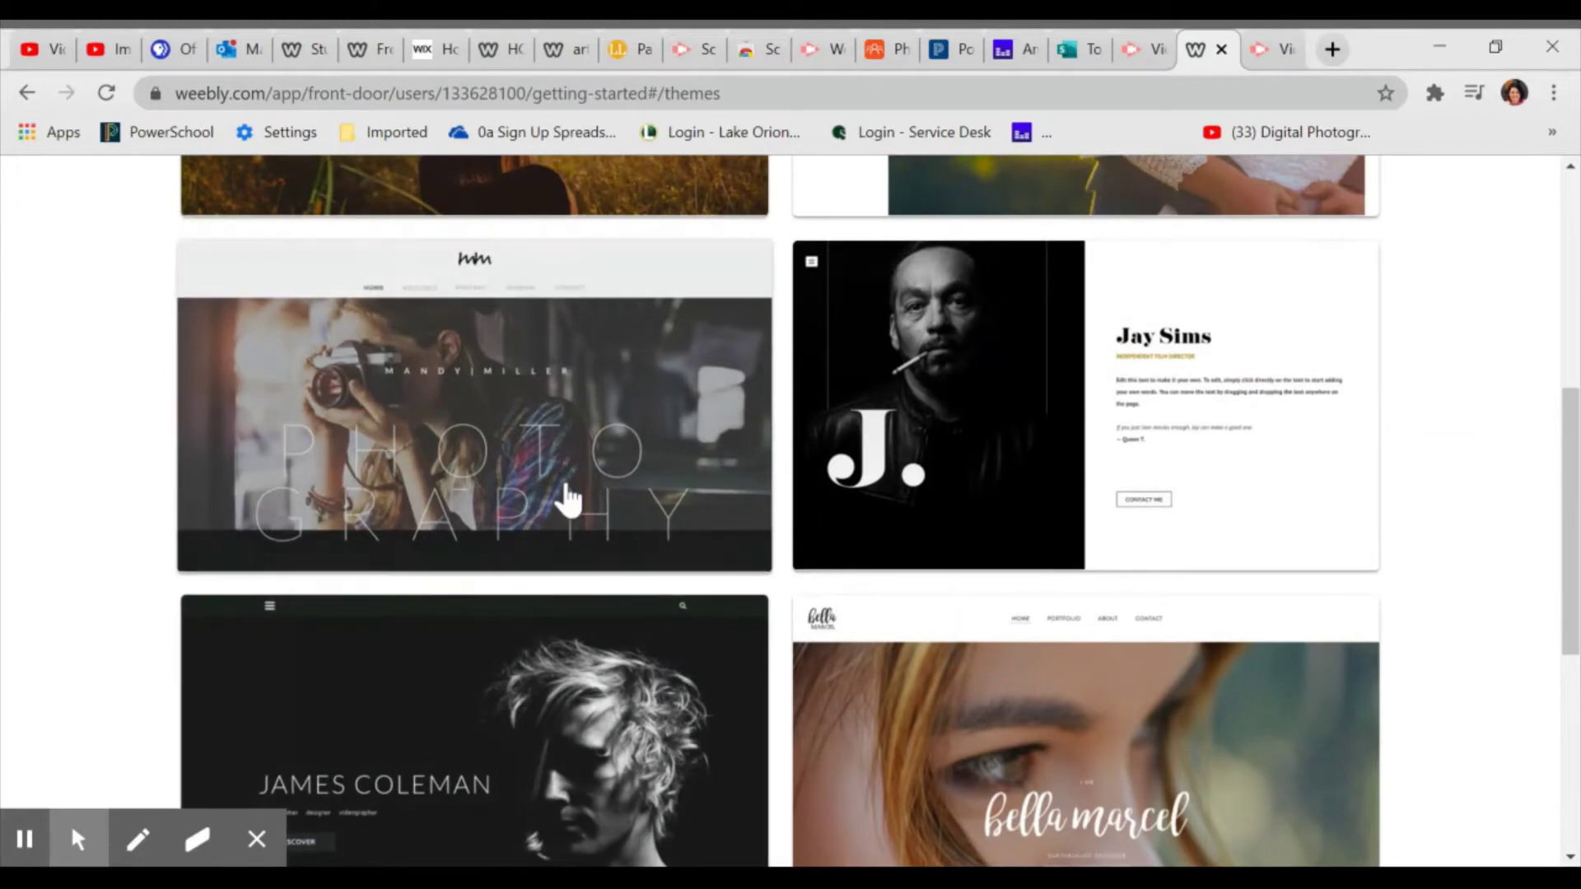
pyautogui.scroll(5, 566, 498)
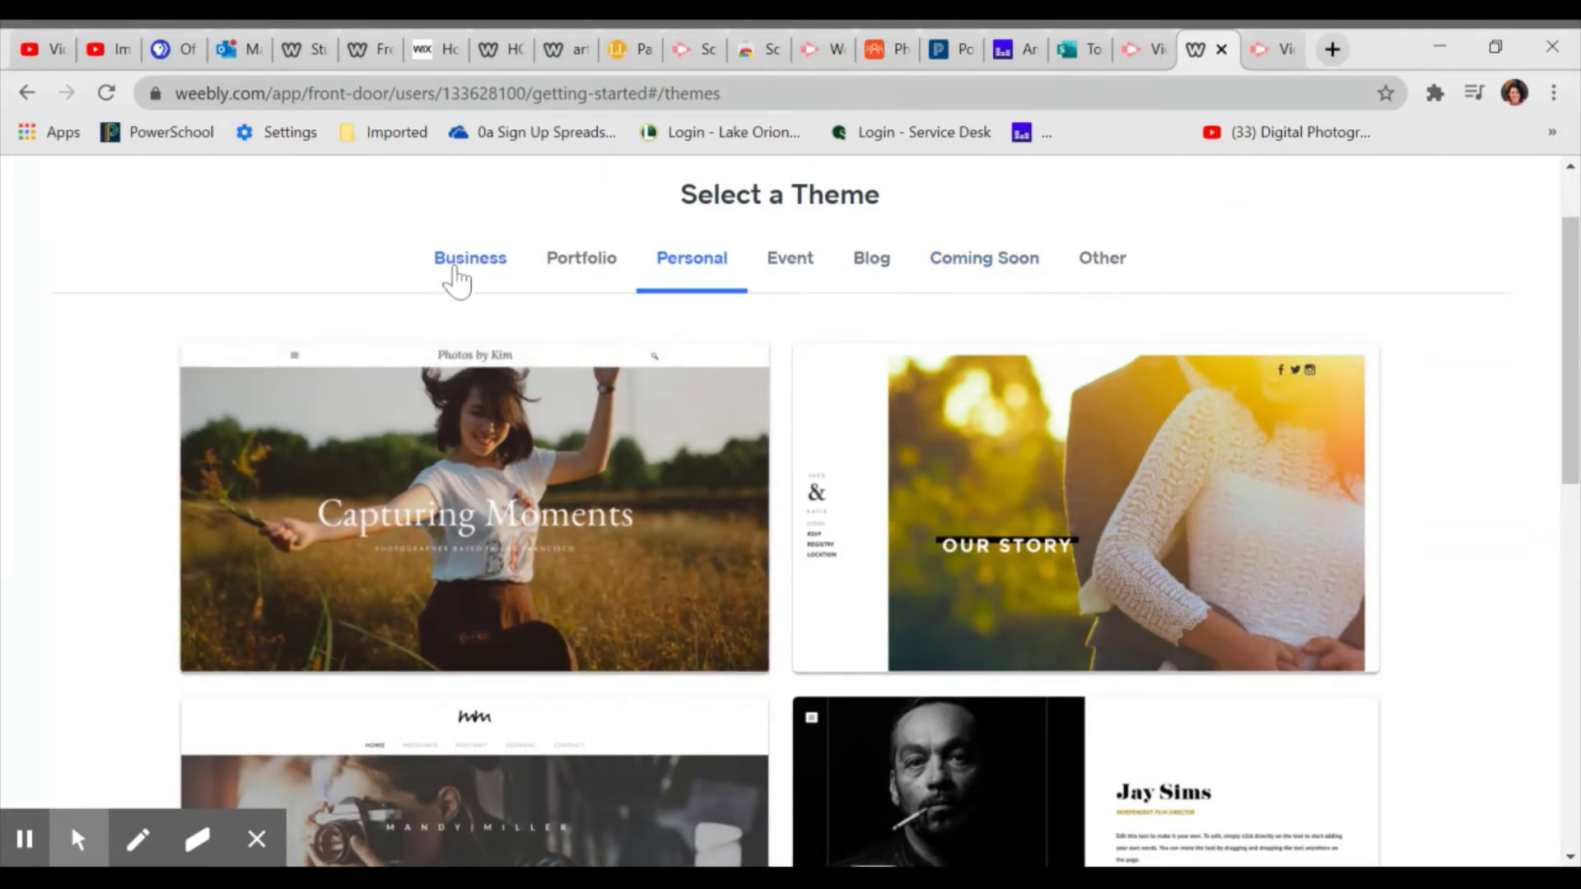
pyautogui.scroll(-3, 565, 618)
pyautogui.click(574, 617)
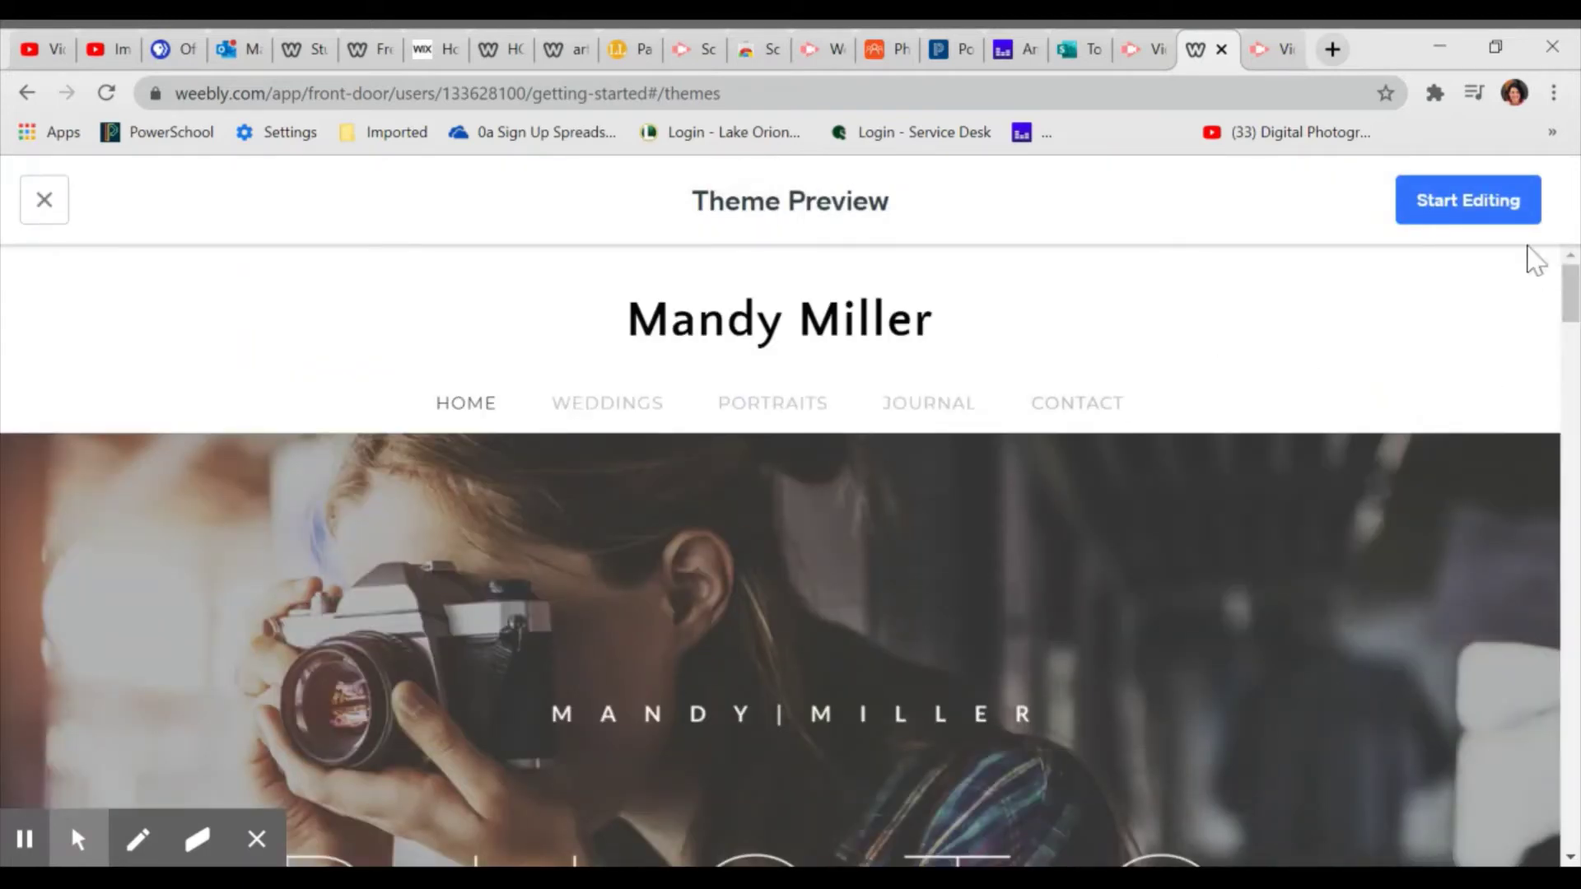
# - Start editing a new site based on the Mandy Miller photography theme
pyautogui.click(1494, 208)
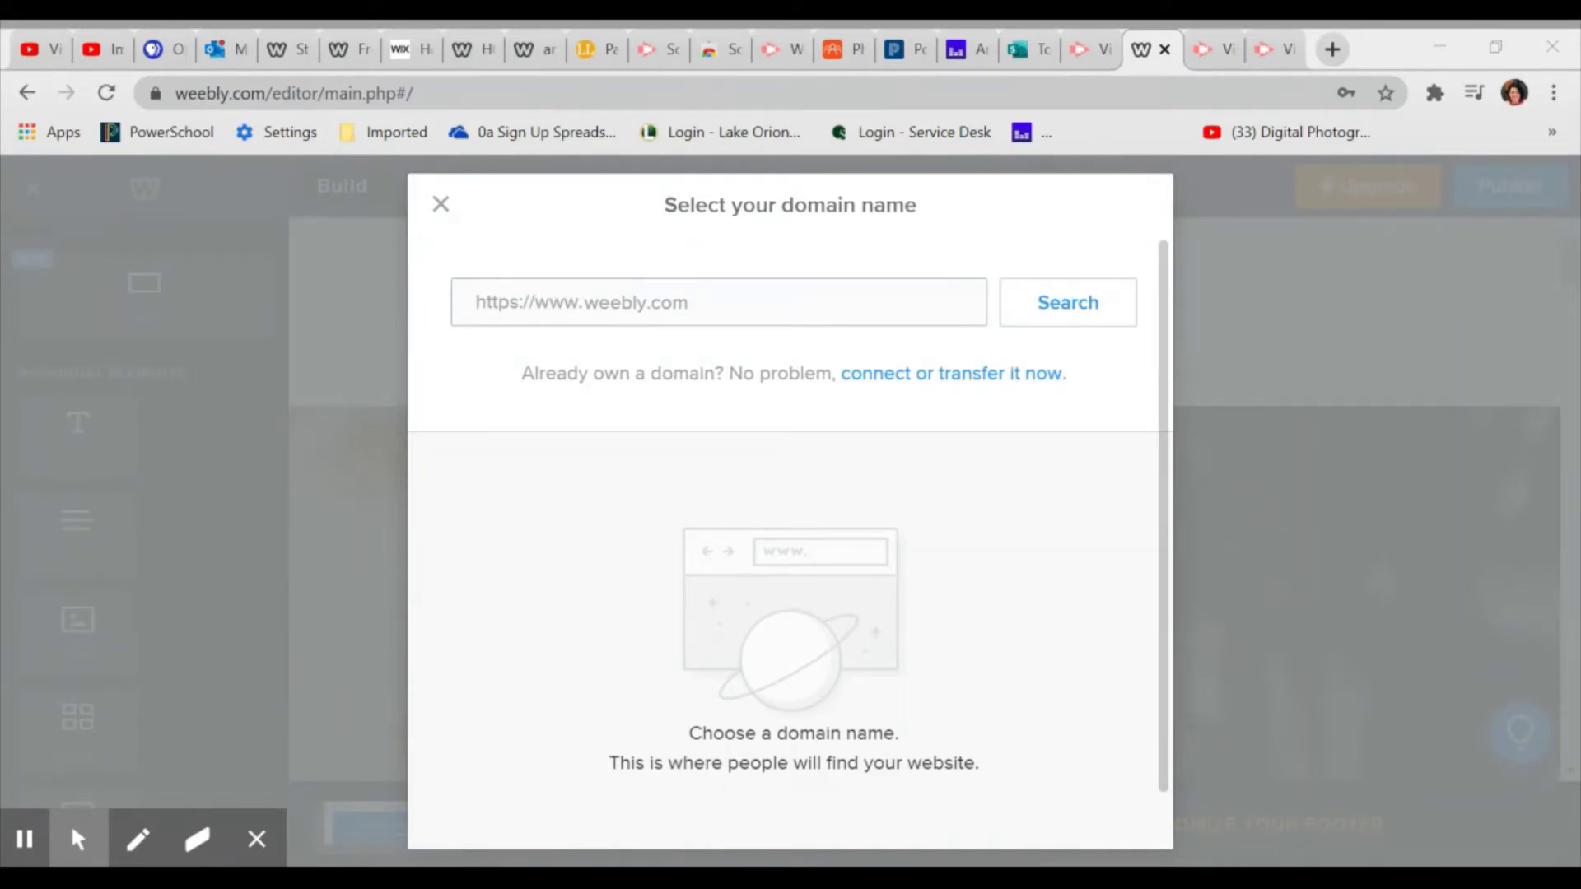
# - Search the domain name MCDesign, find mcdesign.weebly.com unavailable, and revise the name
pyautogui.click(584, 302)
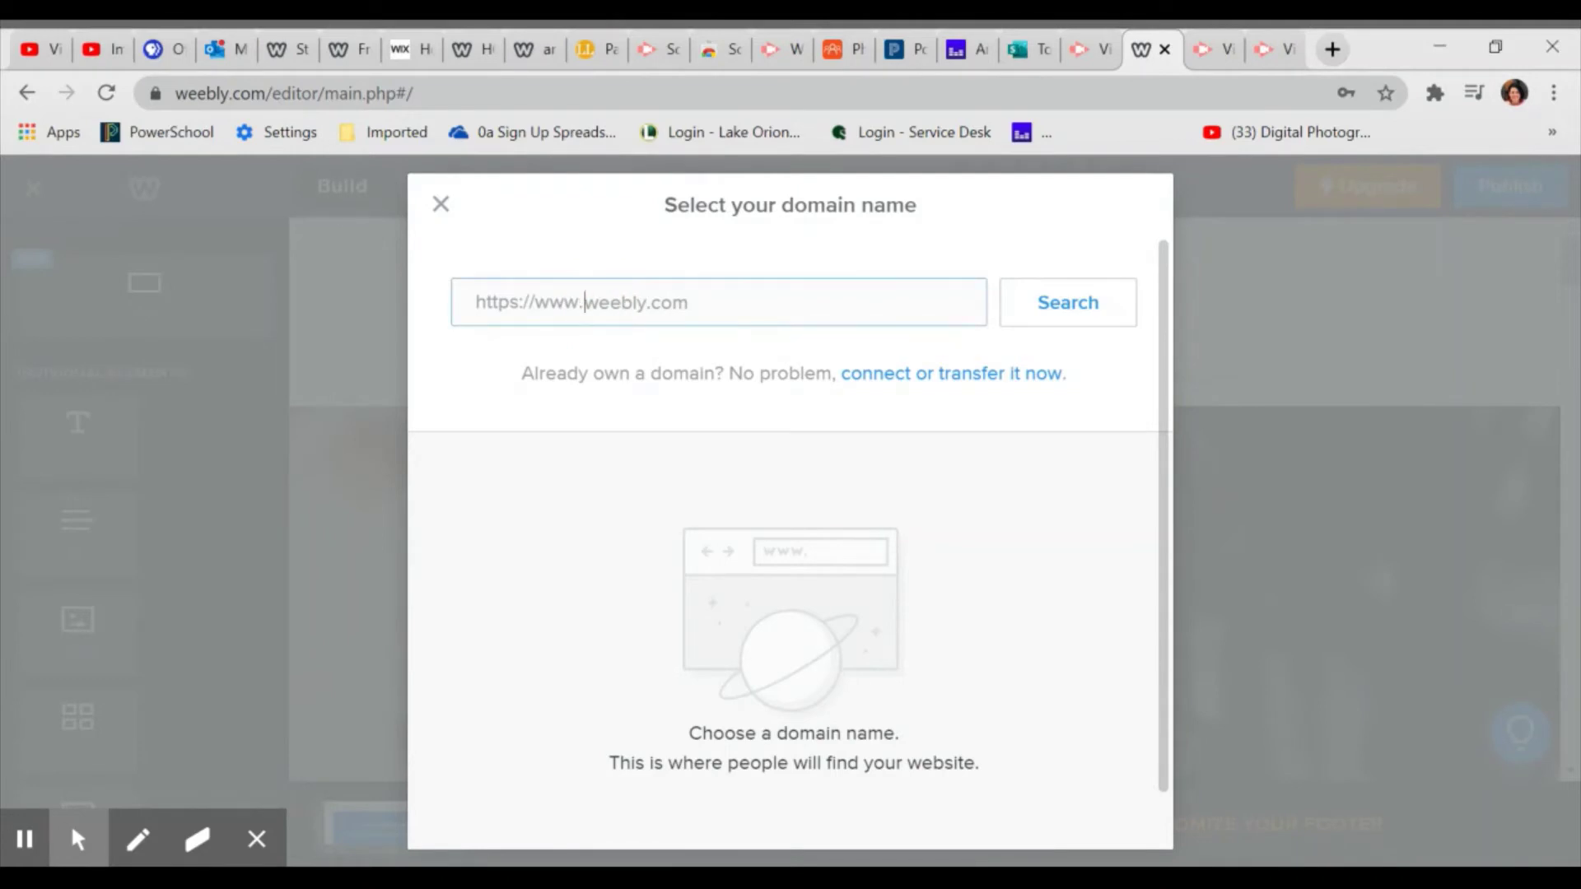
pyautogui.write('MCDesign')
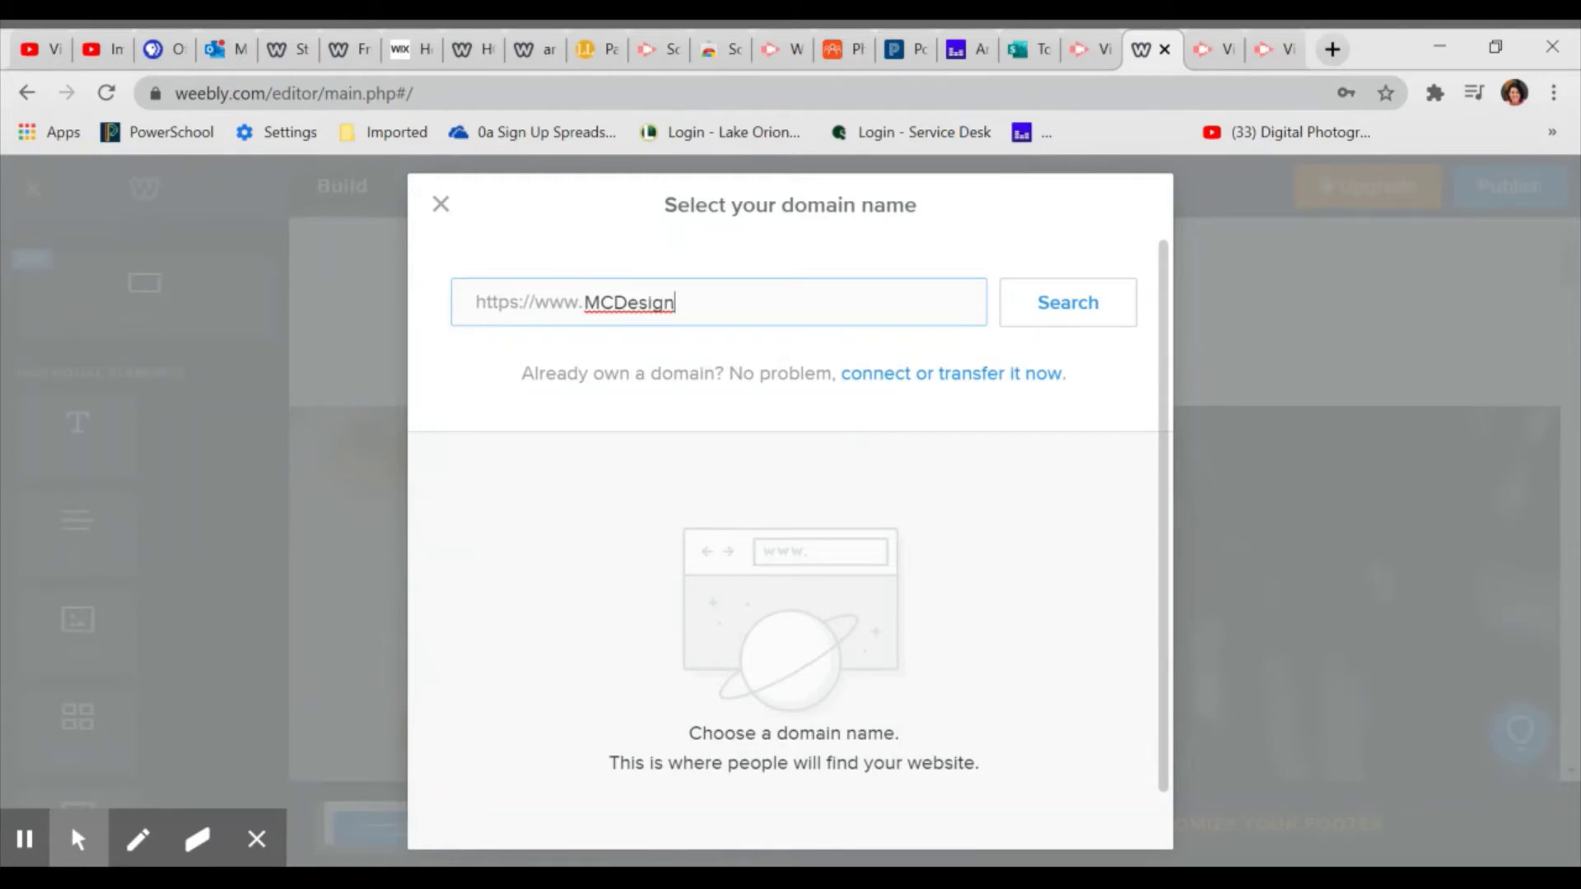
pyautogui.scroll(-1, 1006, 603)
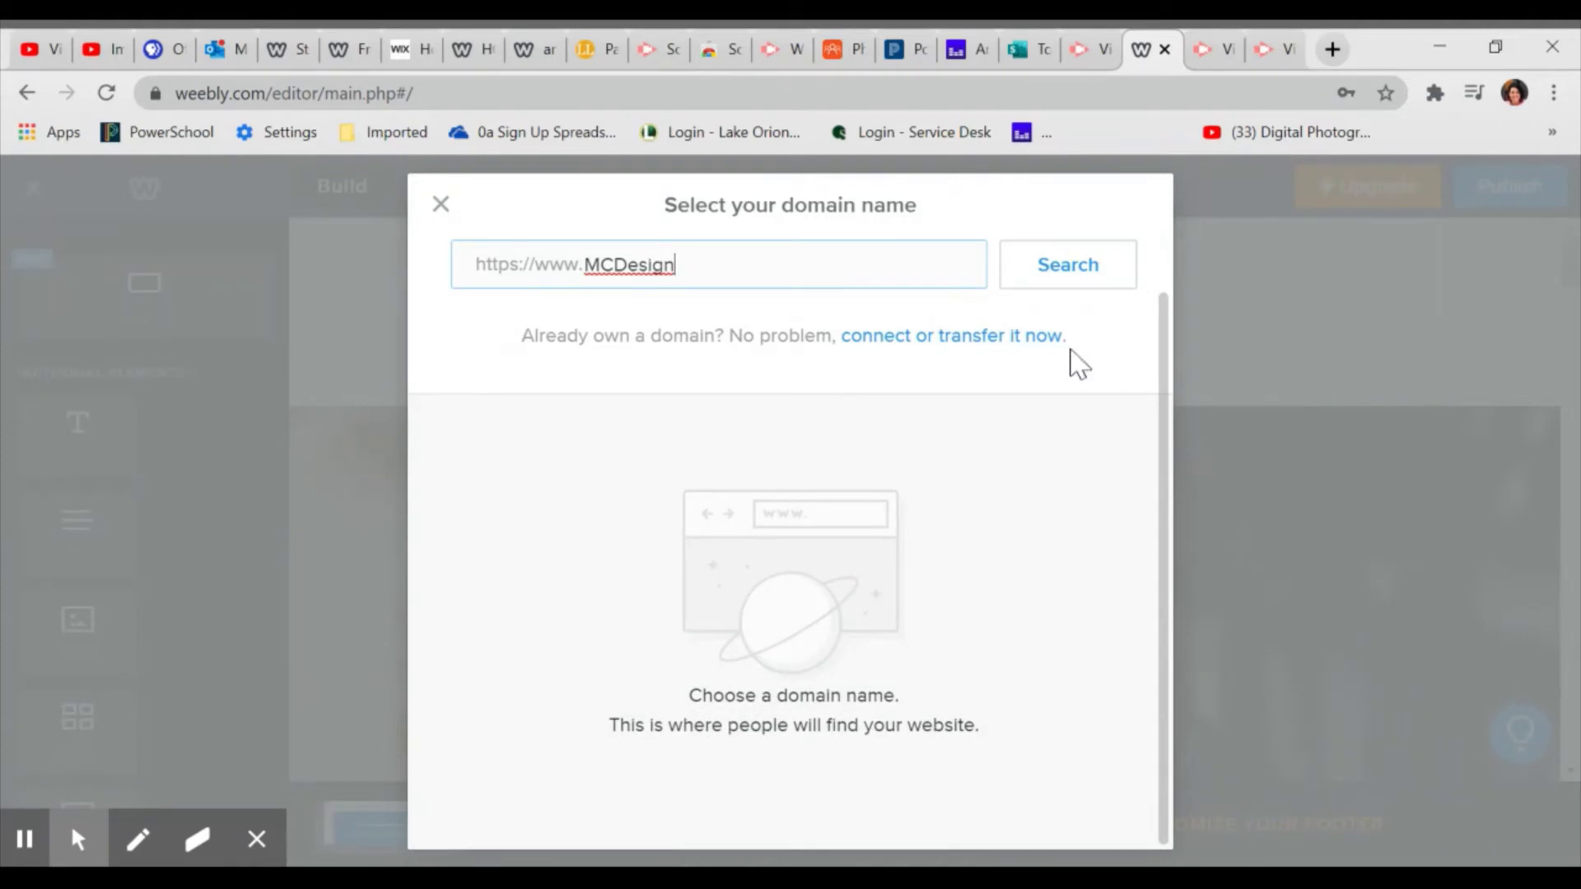
pyautogui.click(1076, 274)
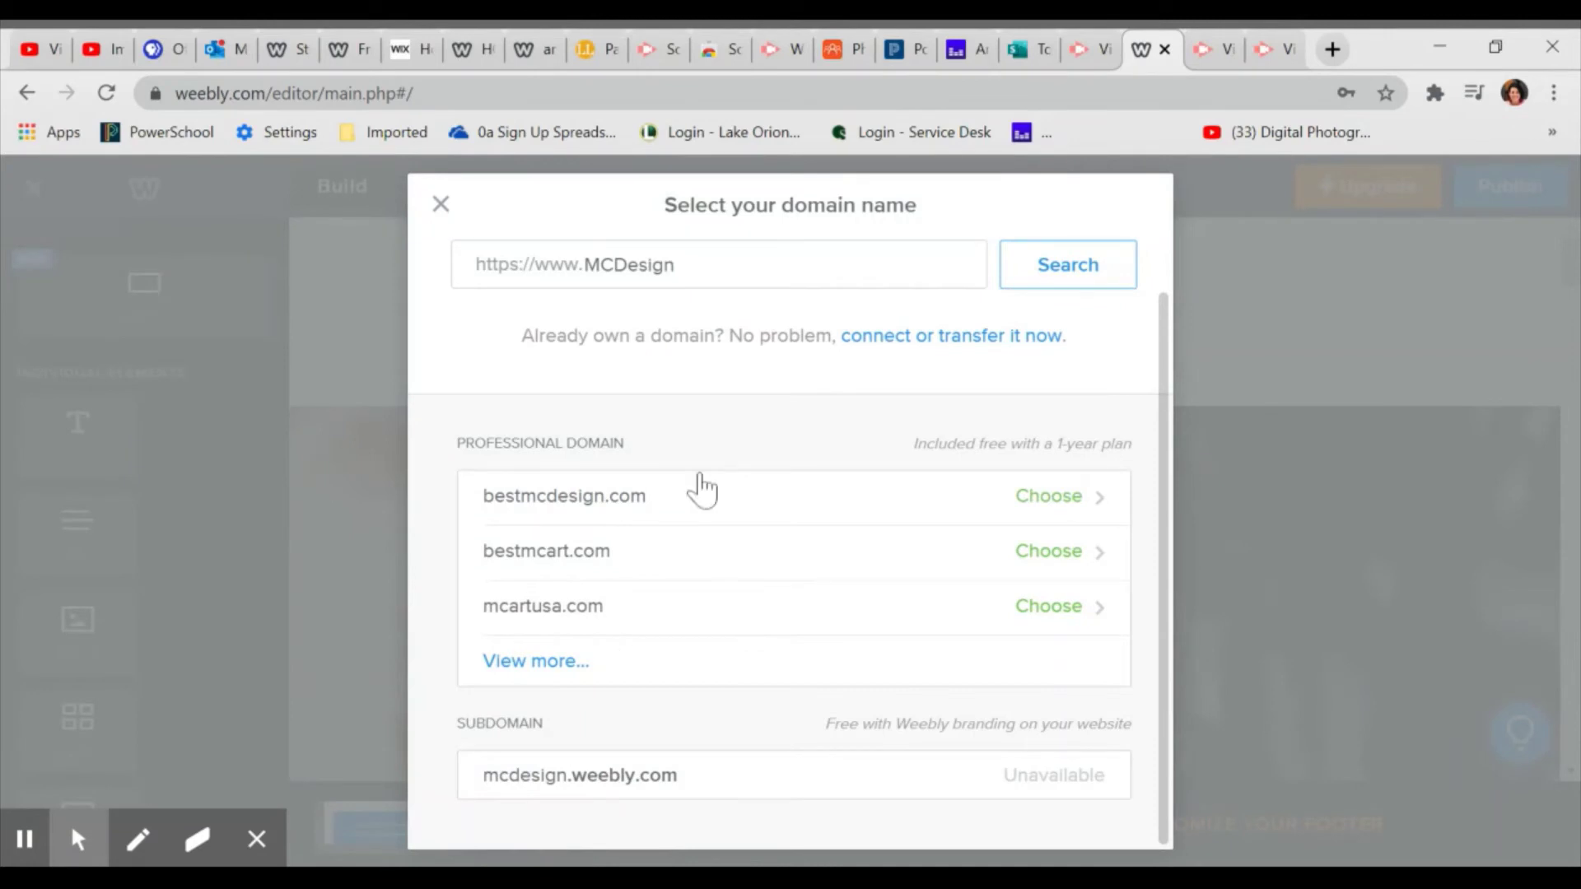
pyautogui.click(931, 262)
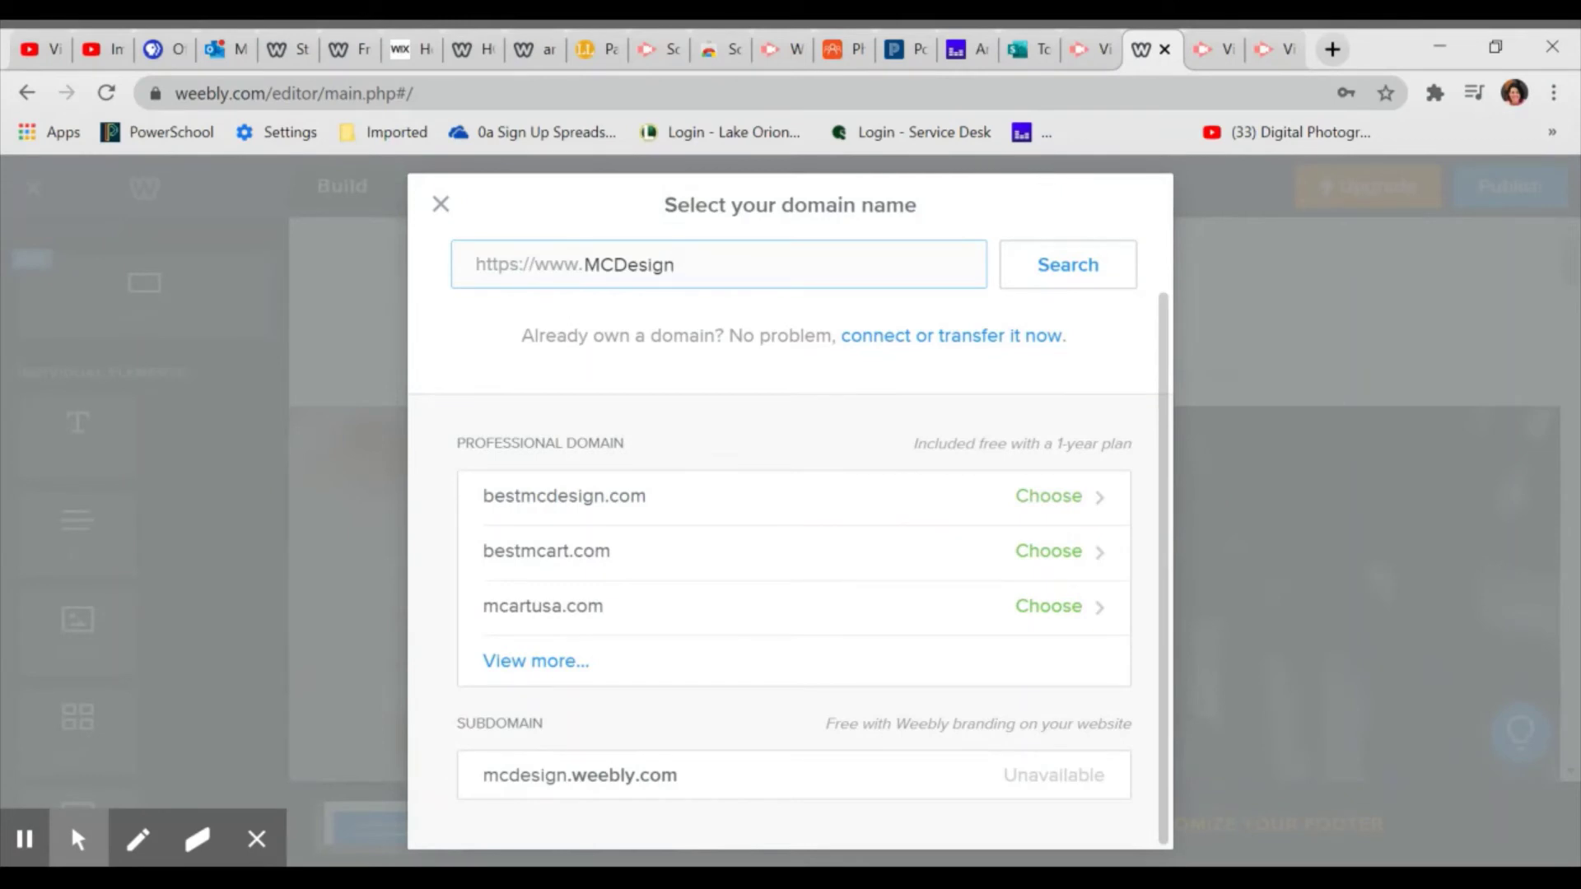
# - Search MCDesign2, then MCottonArt, and claim the free mcottonart.weebly.com subdomain
pyautogui.click(1092, 280)
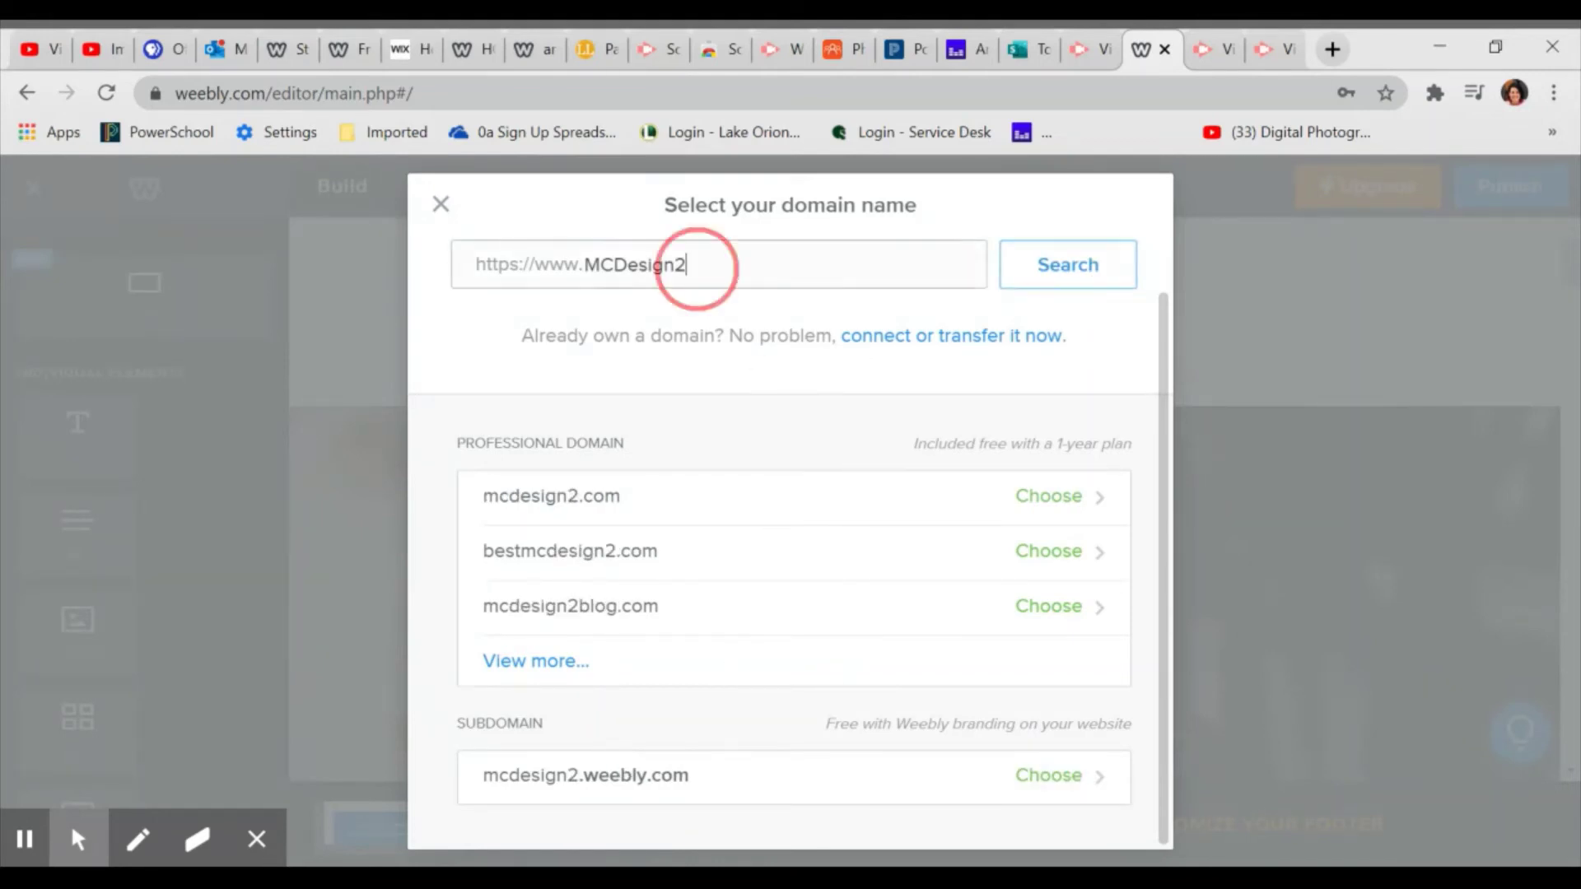
pyautogui.moveTo(688, 264); pyautogui.dragTo(664, 264)
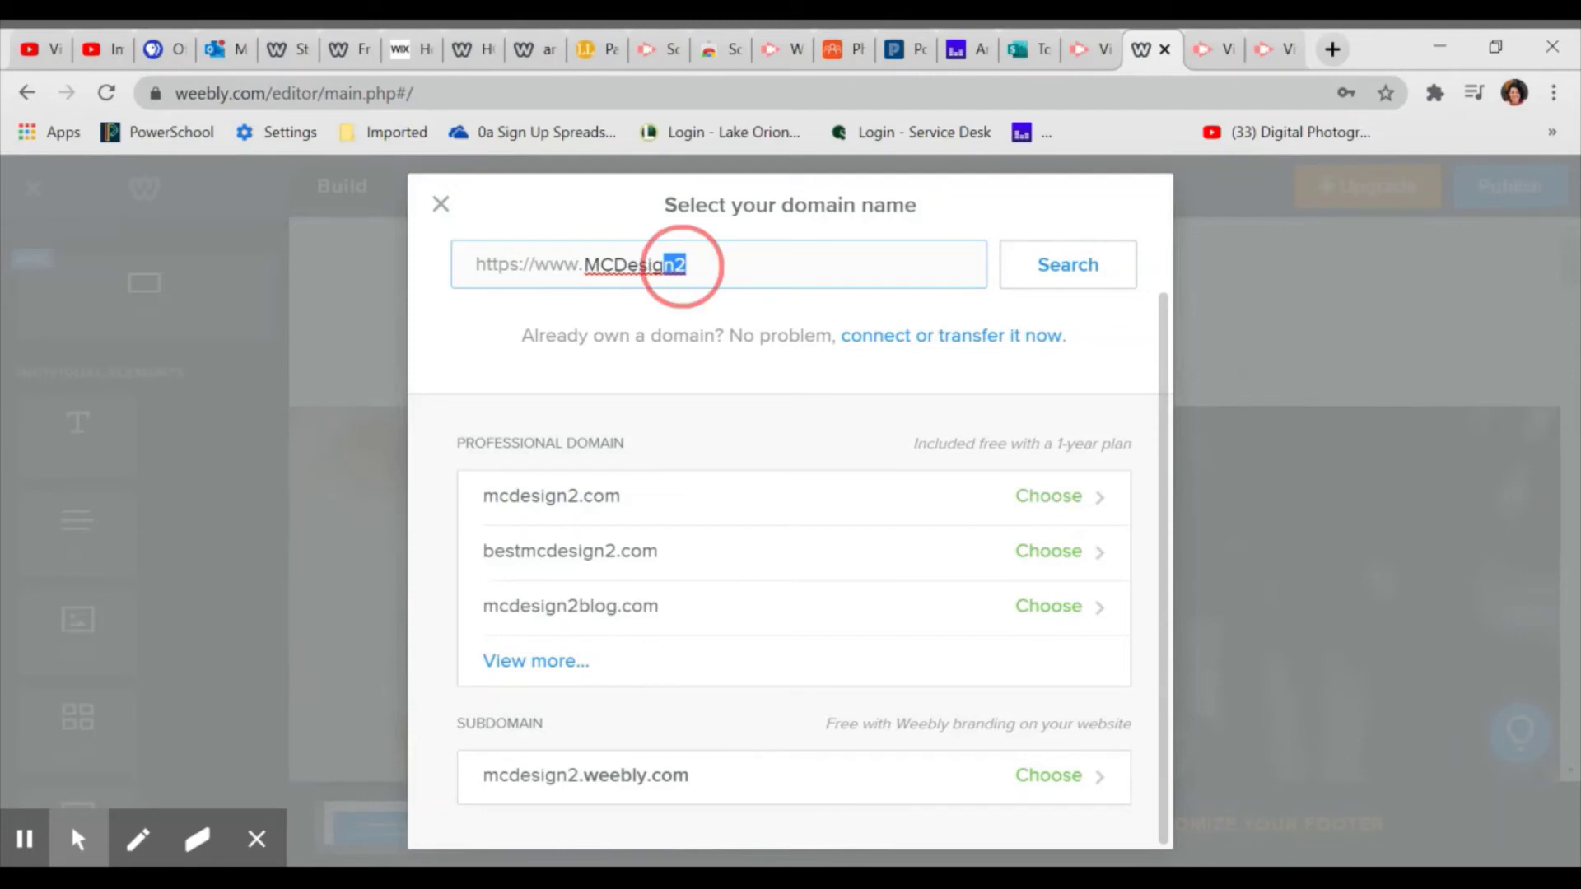
pyautogui.press('BackSpace')
pyautogui.press('BackSpace')
pyautogui.press('BackSpace')
pyautogui.press('BackSpace')
pyautogui.press('BackSpace')
pyautogui.press('BackSpace')
pyautogui.press('BackSpace')
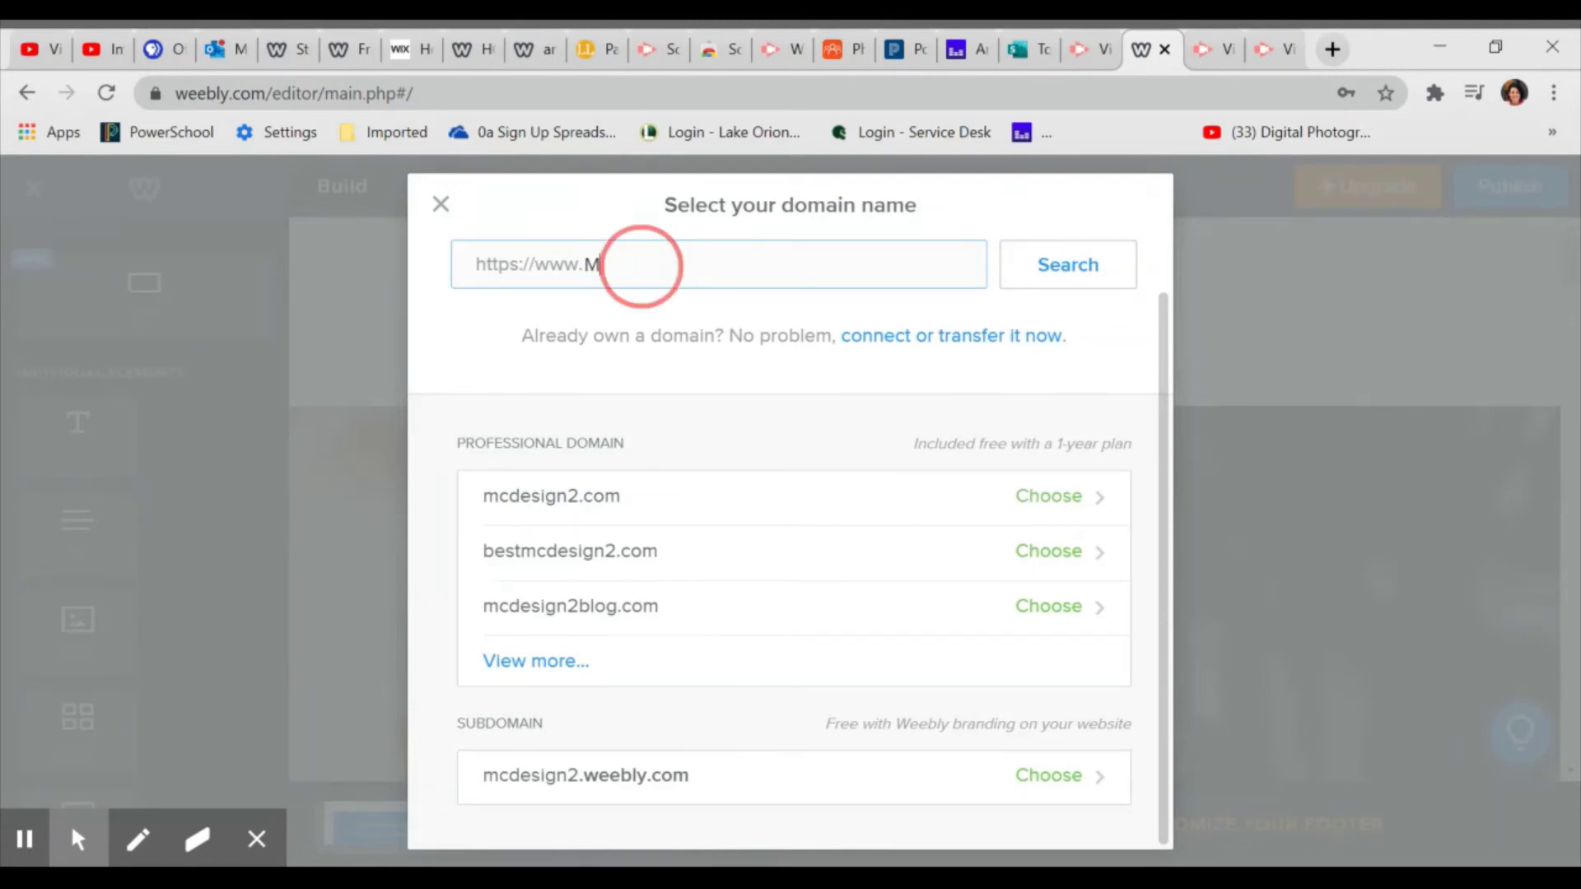
pyautogui.write('CottonArt')
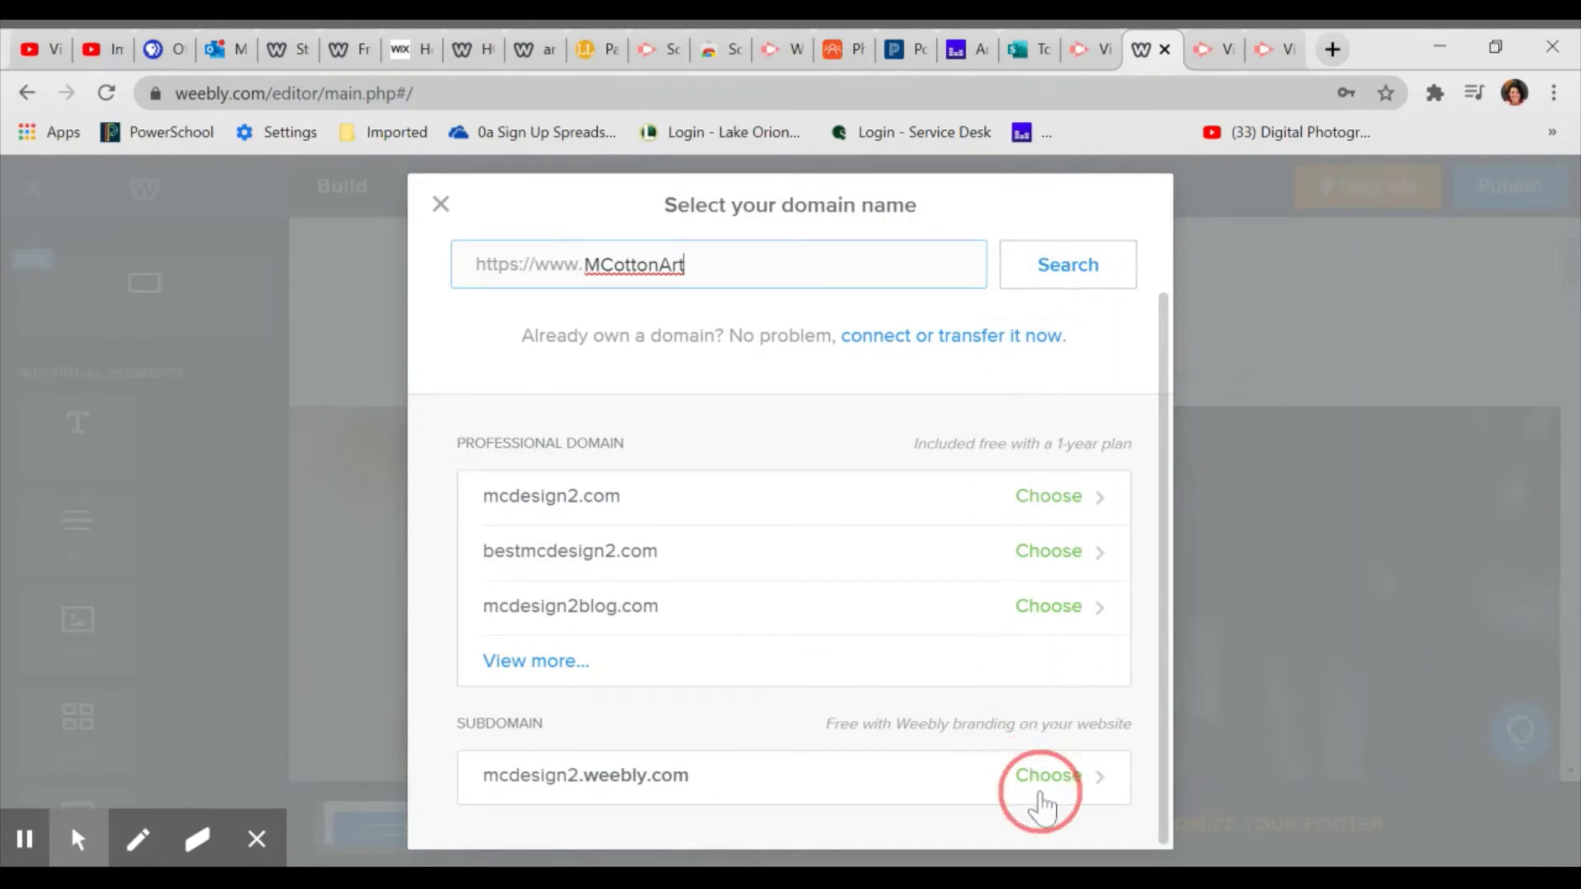
pyautogui.click(1088, 274)
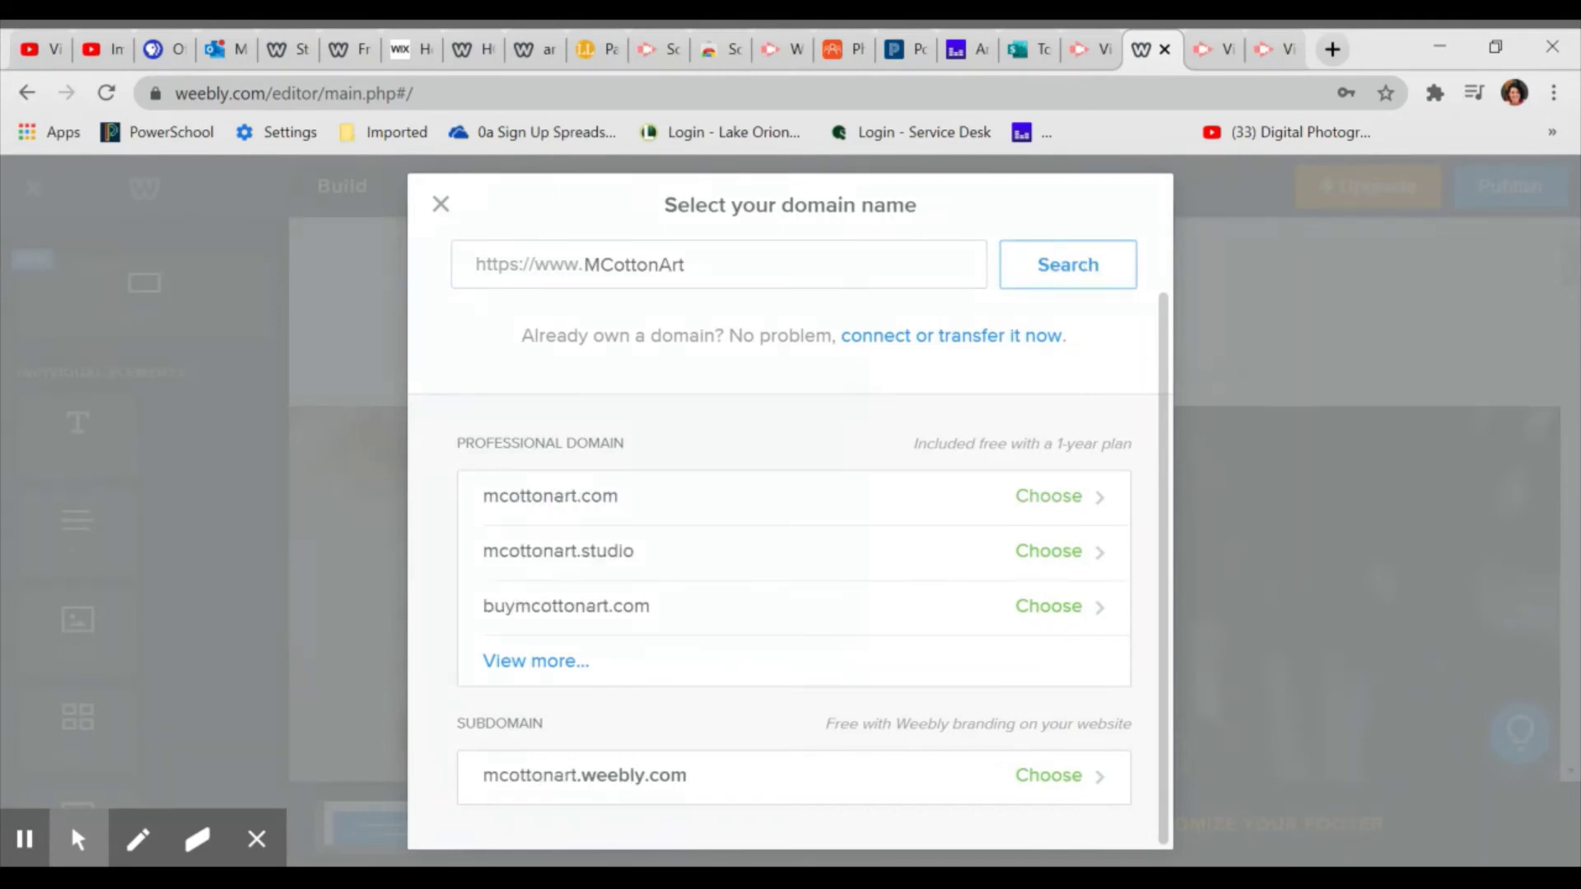
pyautogui.click(1050, 782)
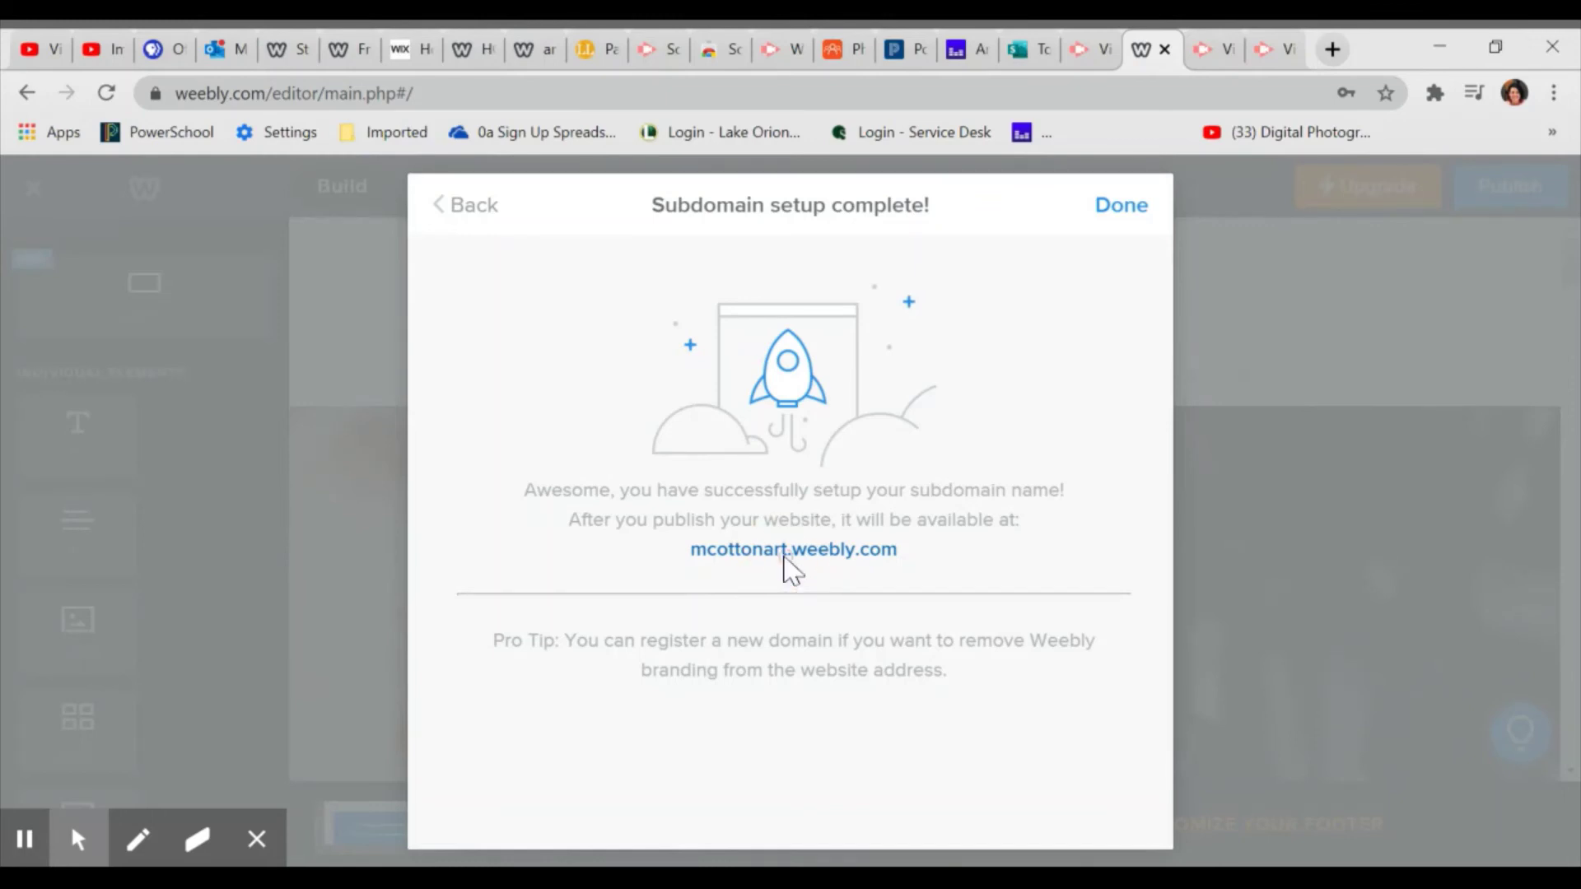
# - Visit the unpublished mcottonart.weebly.com address, which returns a 404 page
pyautogui.click(761, 550)
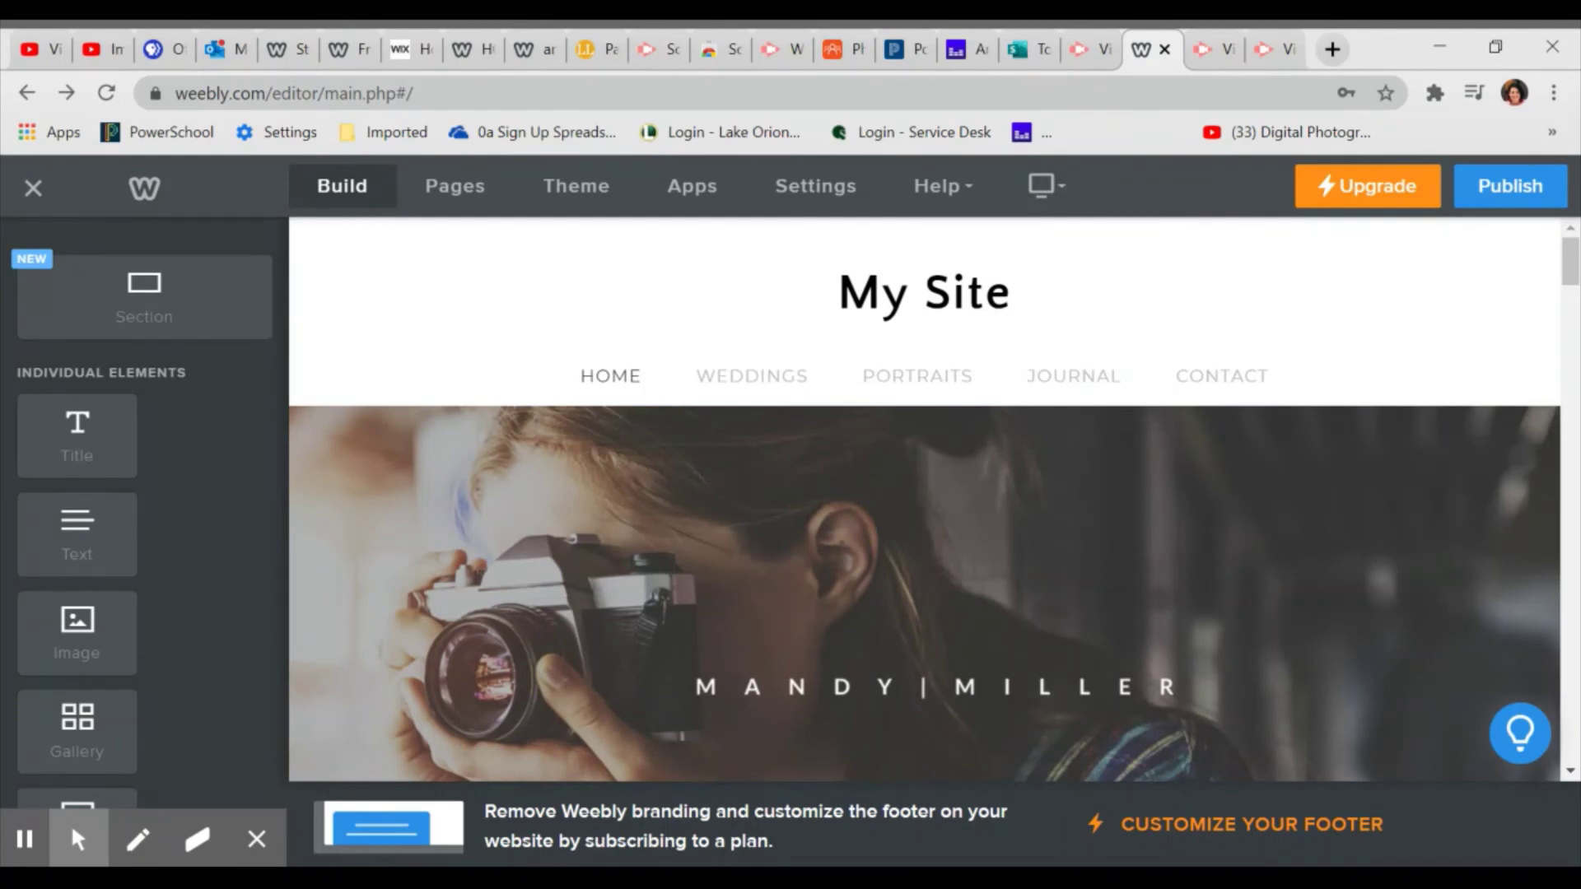
# - Publish the photography site live at mcottonart.weebly.com
pyautogui.click(1518, 203)
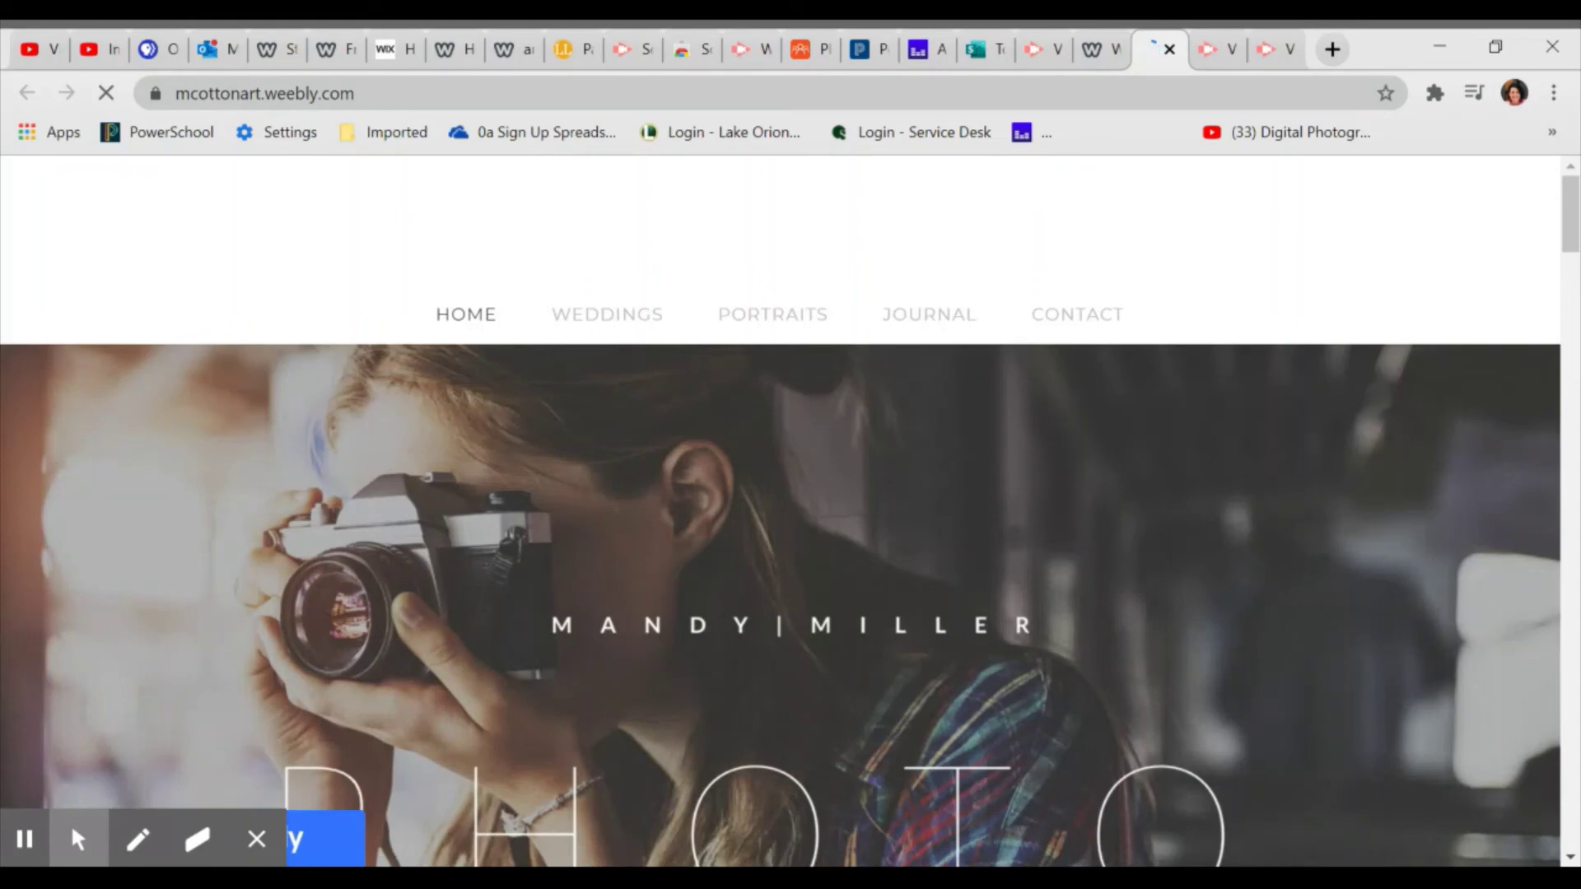
# - Scroll through the live site, then close the Website Published notice in the editor
pyautogui.scroll(-10, 780, 511)
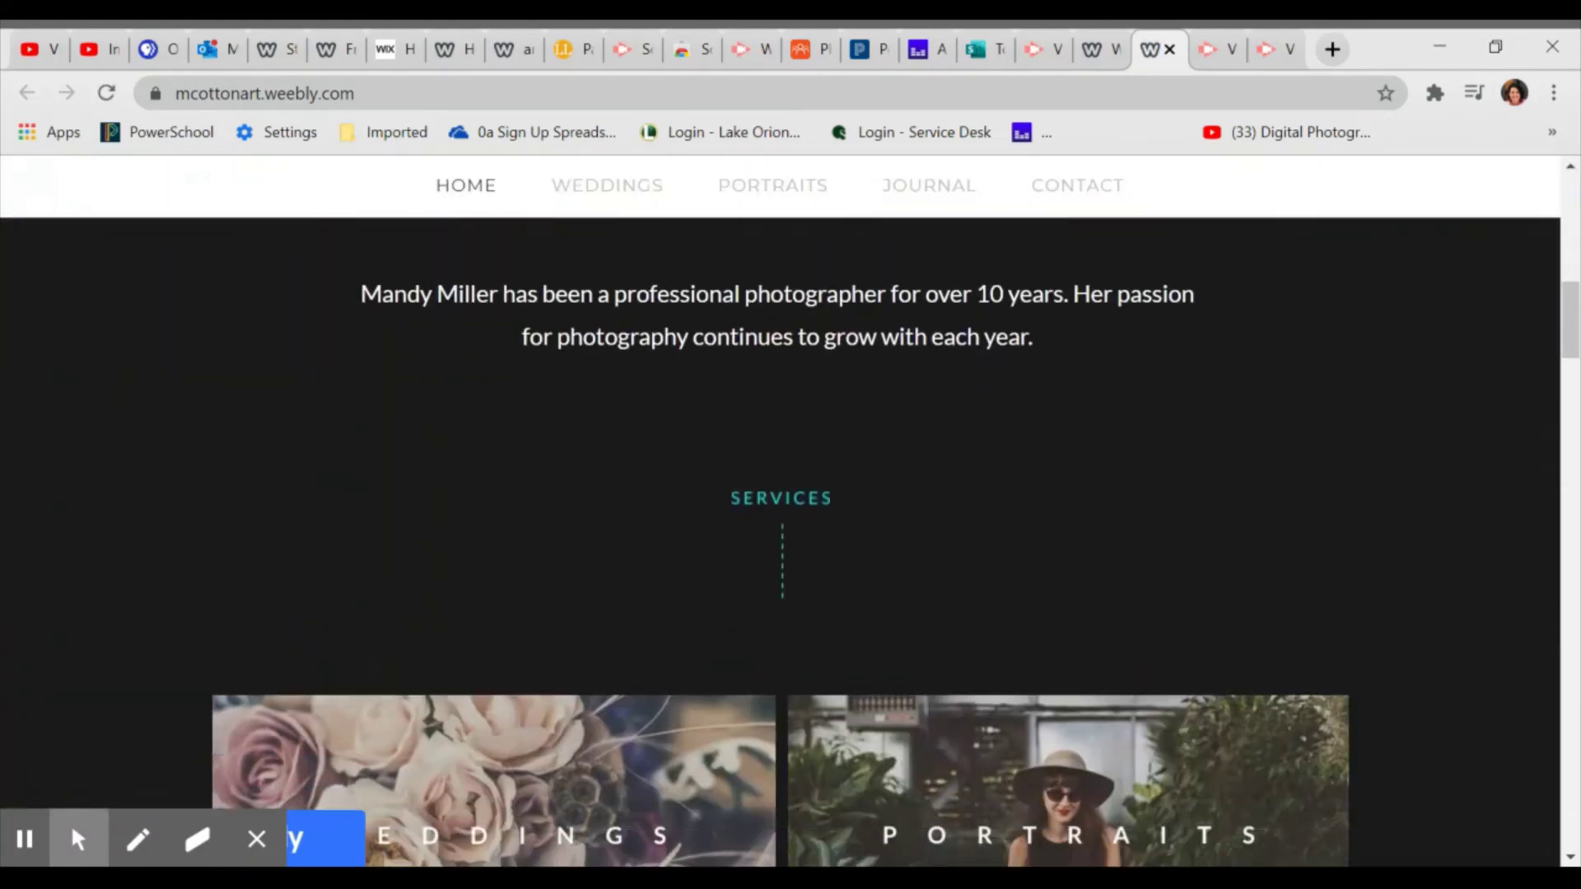
pyautogui.scroll(-10, 781, 543)
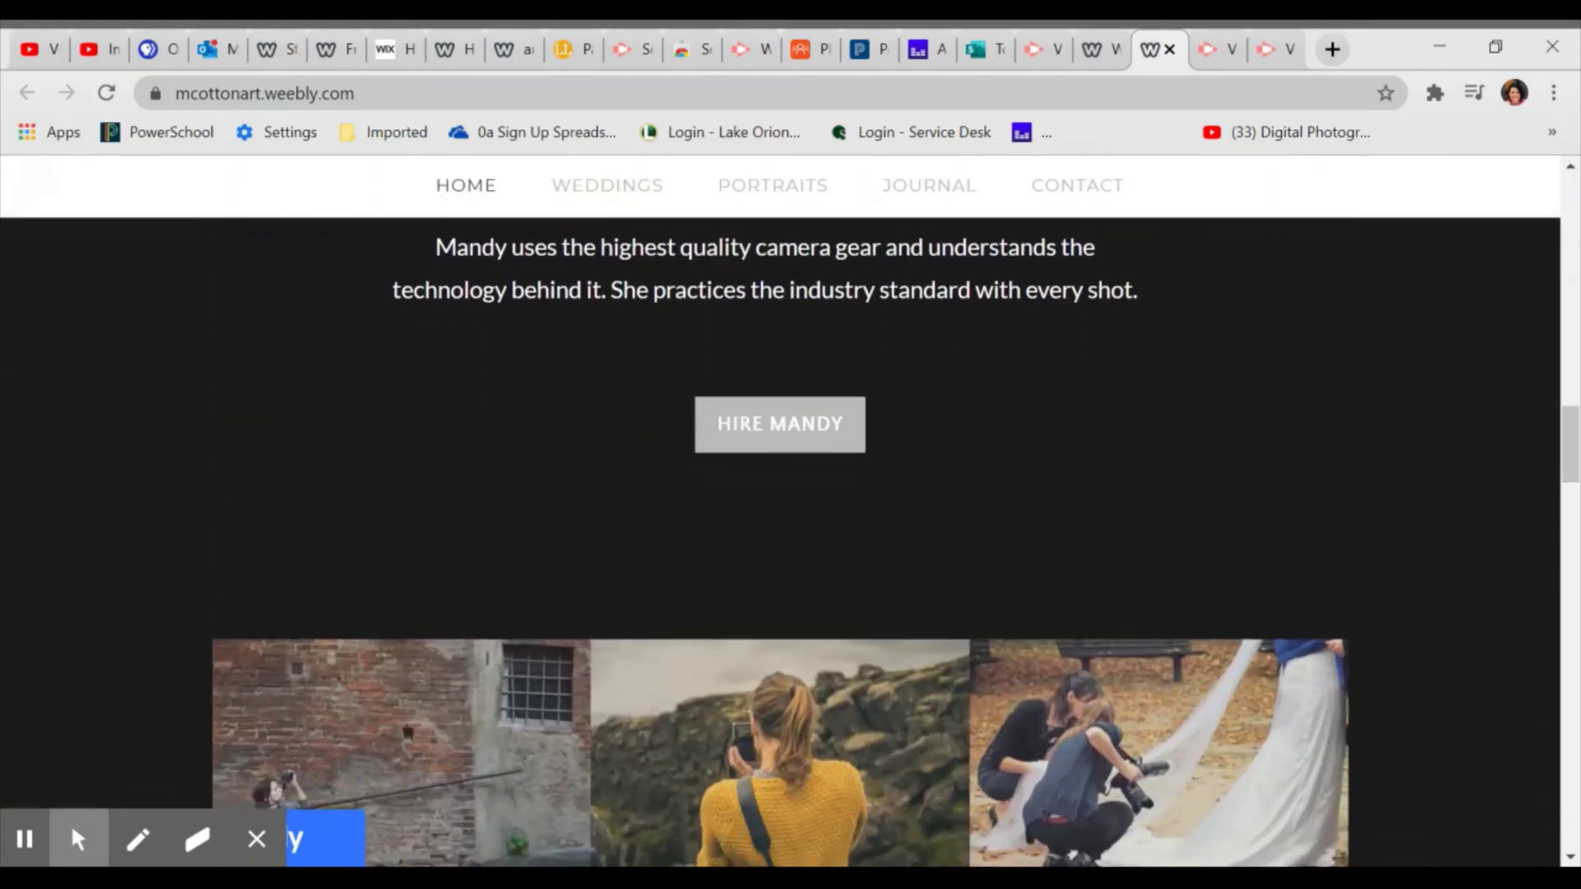
pyautogui.scroll(10, 780, 511)
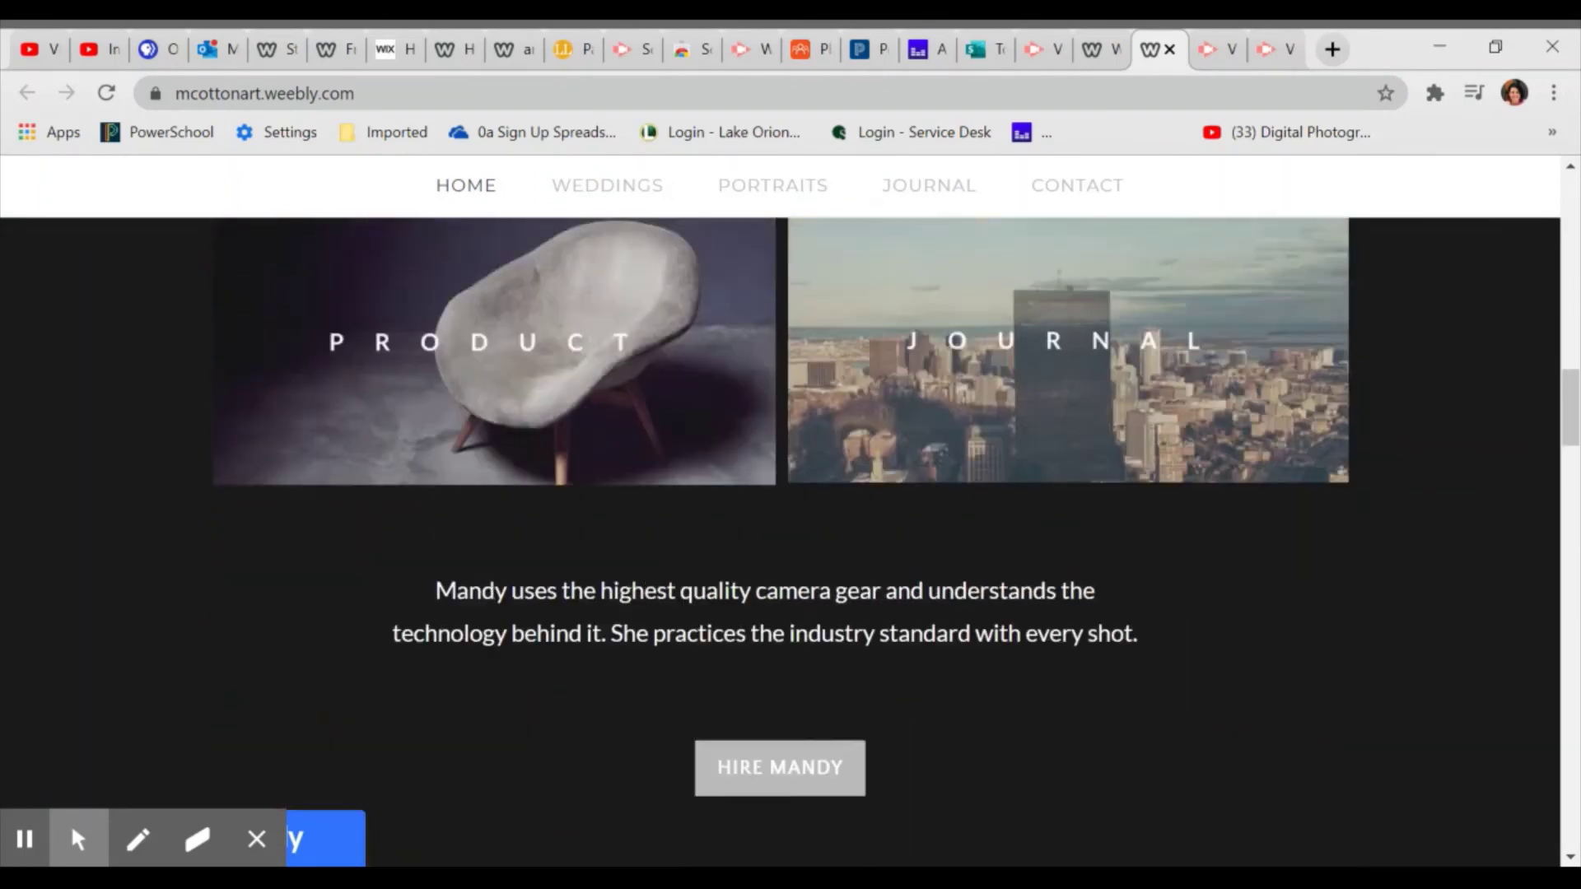
pyautogui.scroll(8, 805, 489)
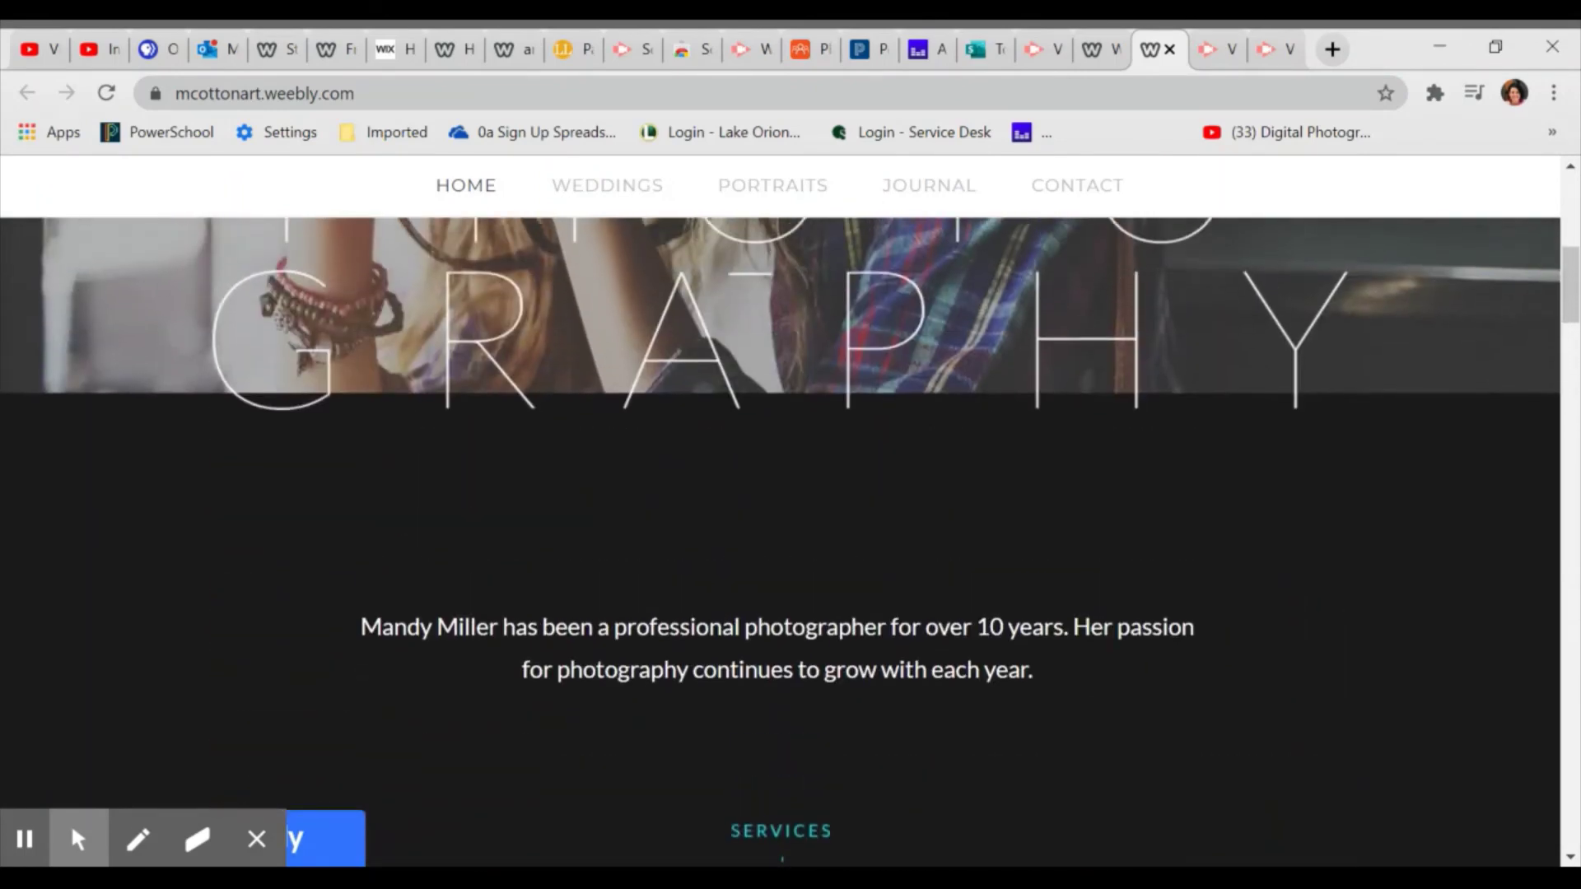
pyautogui.scroll(5, 804, 489)
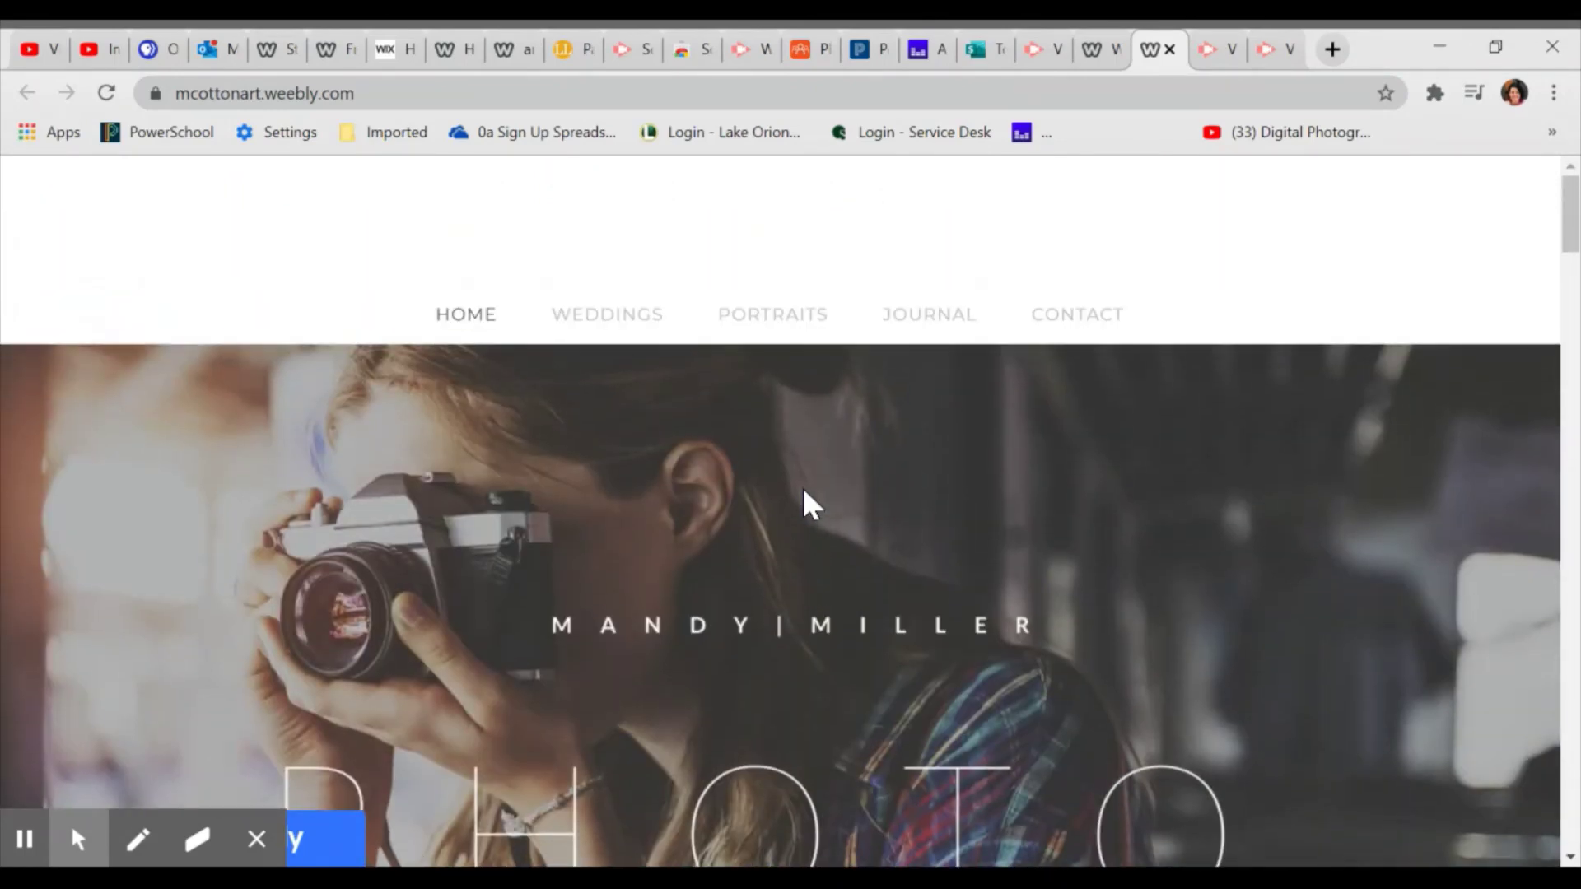
pyautogui.click(1113, 52)
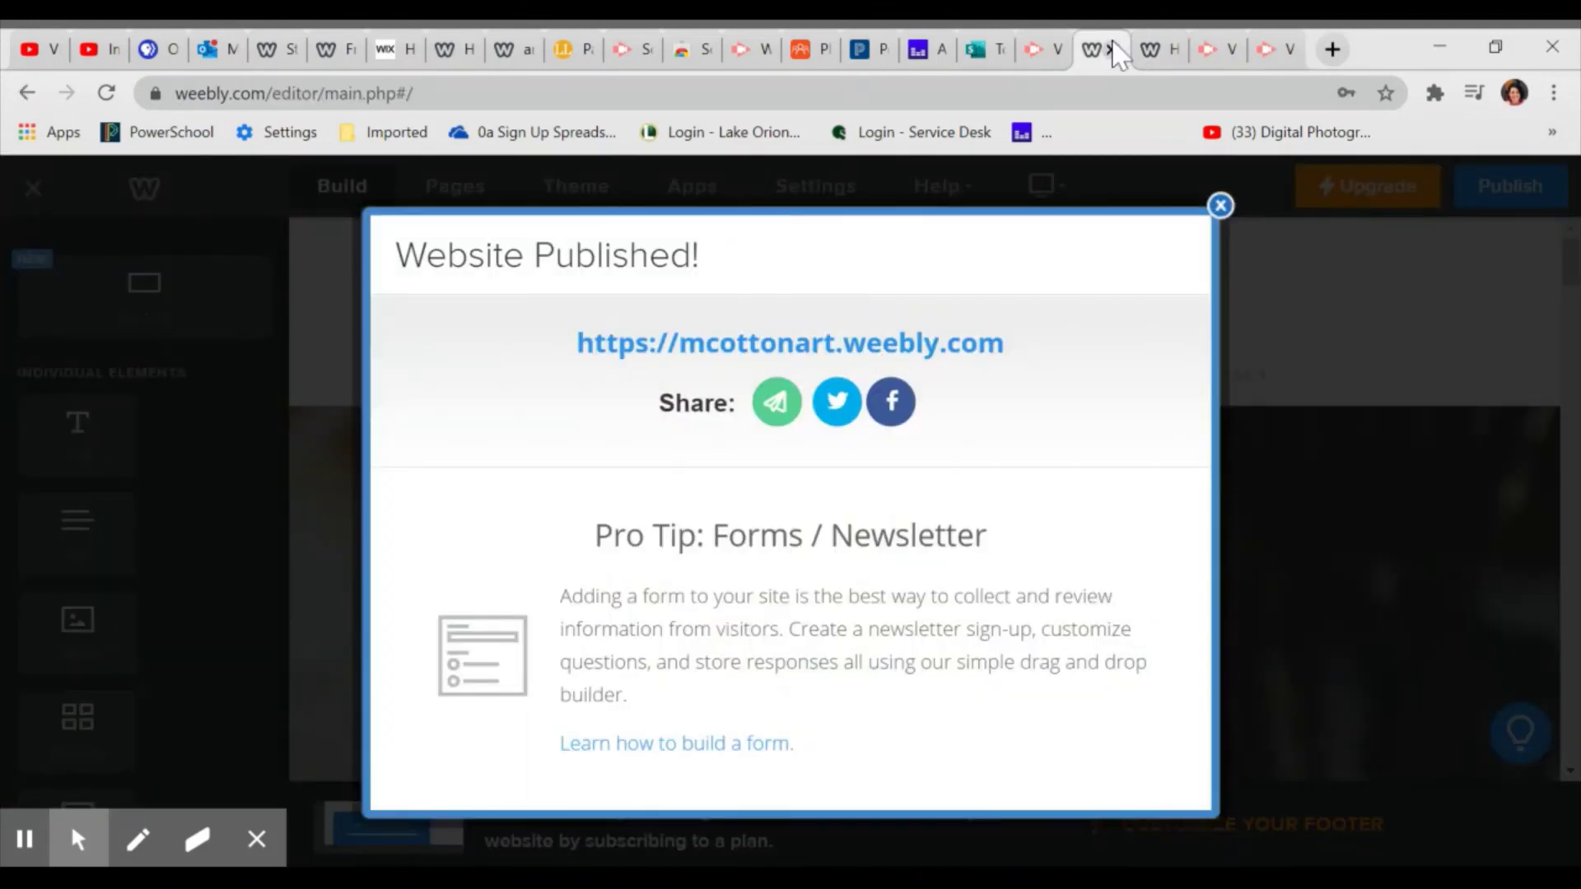
pyautogui.click(1220, 205)
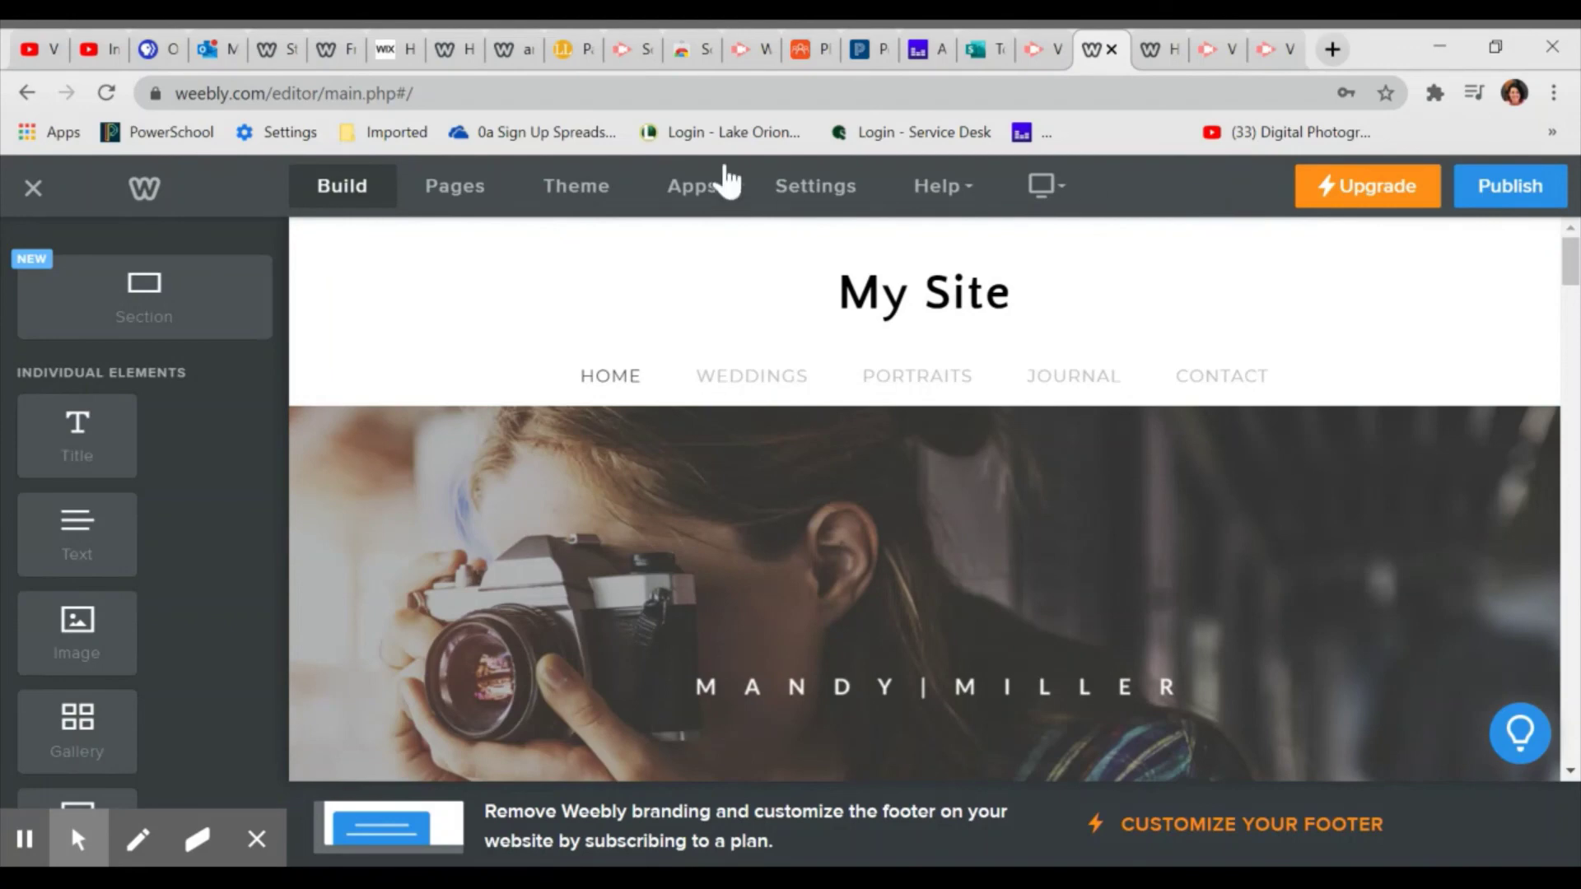